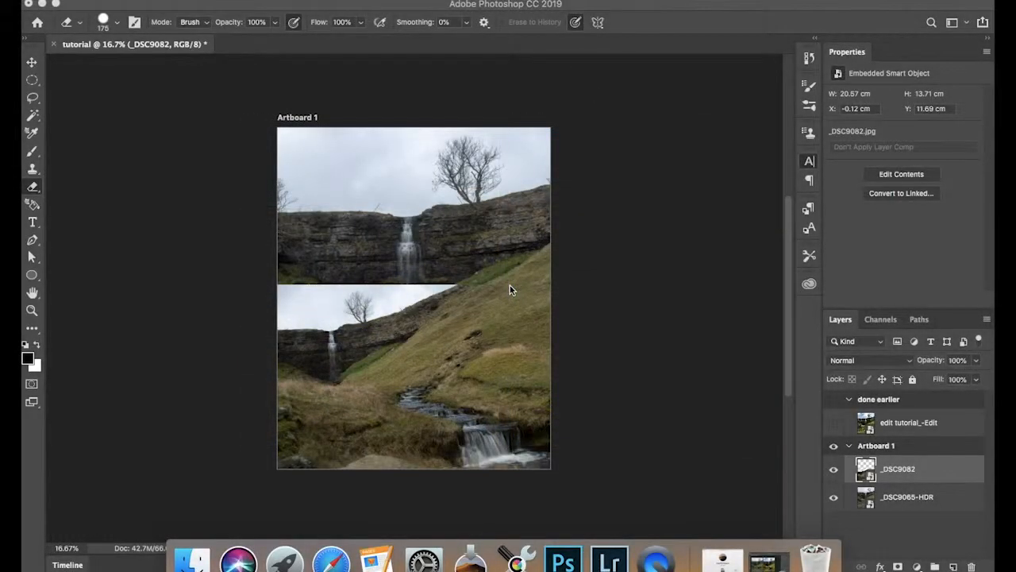
# - Clip the _DSC9082 layer to the _DSC9065-HDR layer below and lower its opacity to 64%
pyautogui.click(835, 471)
pyautogui.click(834, 471)
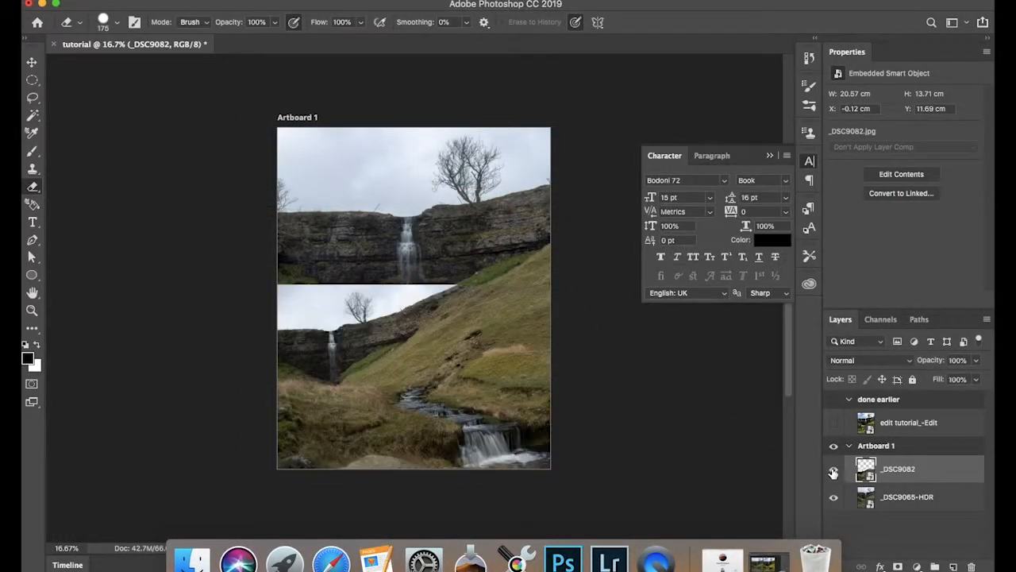
pyautogui.keyDown('alt'); pyautogui.click(949, 480); pyautogui.keyUp('alt')
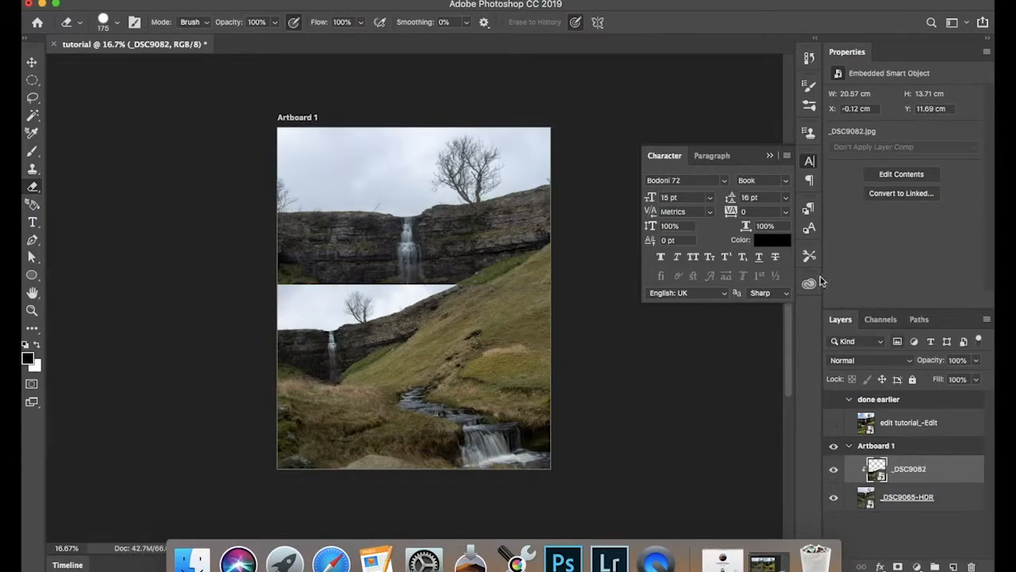
pyautogui.click(976, 360)
pyautogui.moveTo(946, 379)
pyautogui.mouseDown()
pyautogui.moveTo(961, 379)
pyautogui.moveTo(951, 375)
pyautogui.mouseUp()
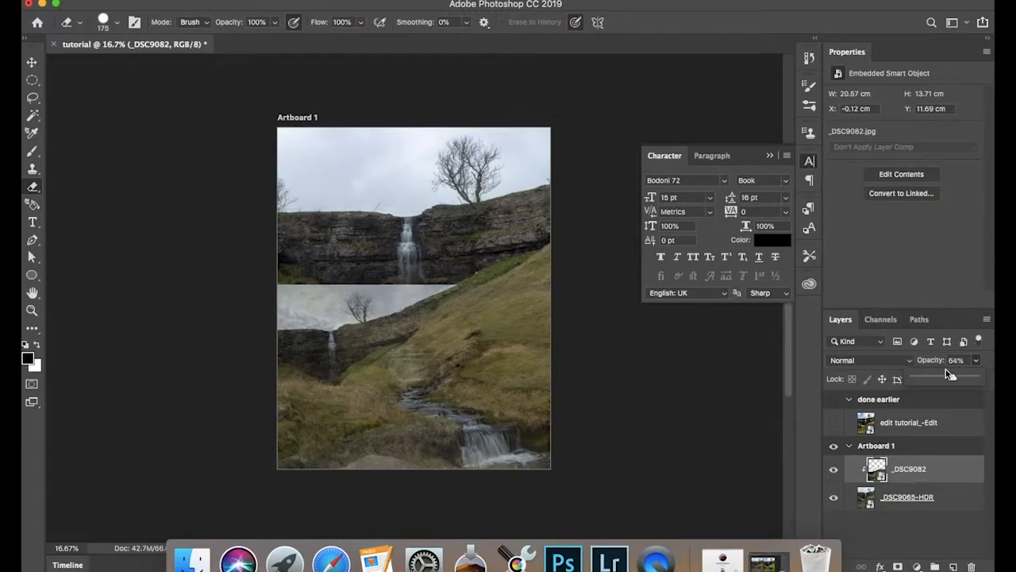
# - Rasterize the _DSC9082 smart object and erase its sky, small tree and cliff to blend into the photo underneath
pyautogui.click(380, 323)
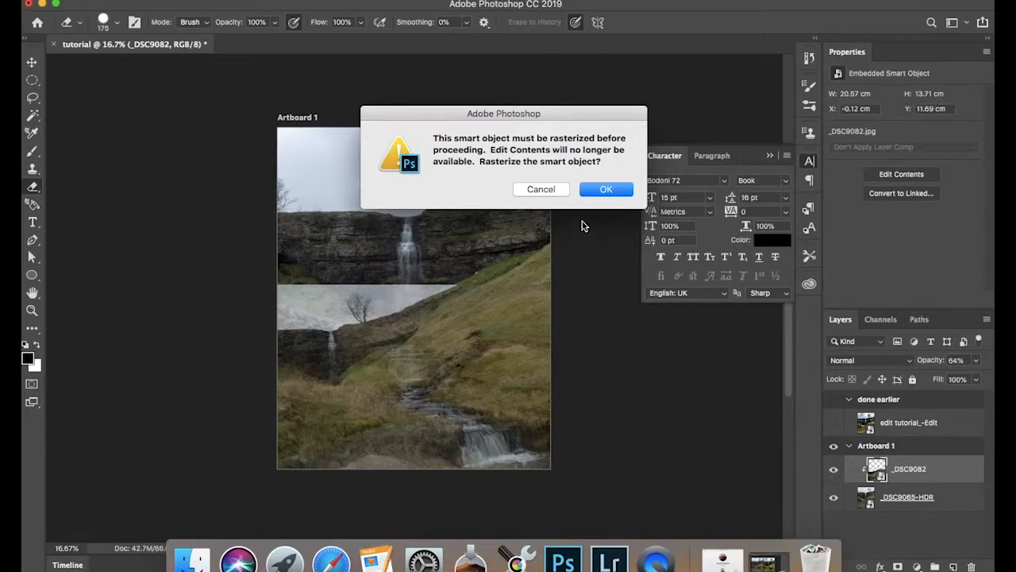
pyautogui.click(606, 190)
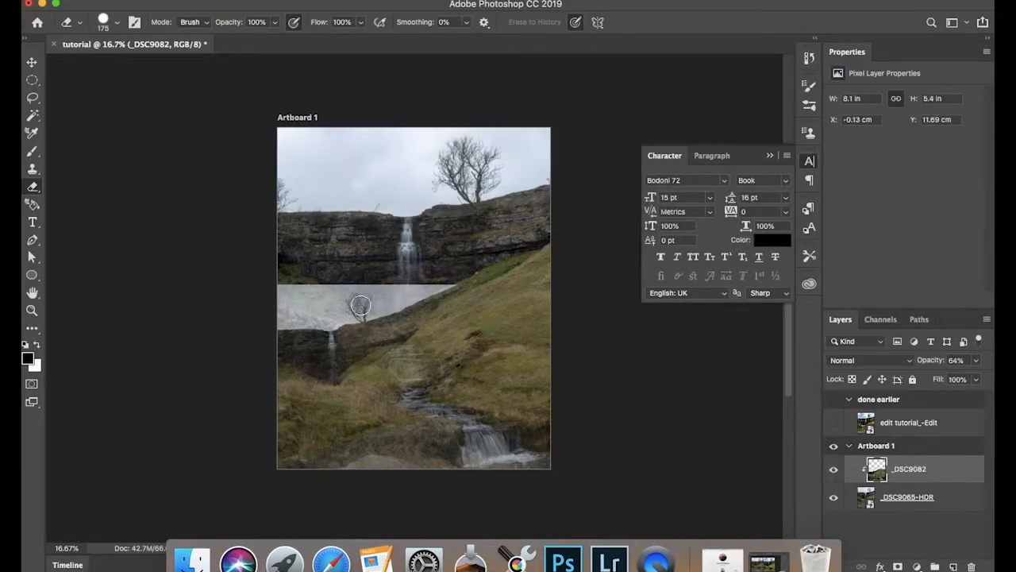
pyautogui.moveTo(380, 277)
pyautogui.mouseDown()
pyautogui.moveTo(295, 353)
pyautogui.moveTo(285, 354)
pyautogui.moveTo(324, 316)
pyautogui.moveTo(290, 332)
pyautogui.moveTo(356, 284)
pyautogui.moveTo(261, 315)
pyautogui.moveTo(262, 305)
pyautogui.moveTo(314, 270)
pyautogui.moveTo(378, 285)
pyautogui.moveTo(297, 295)
pyautogui.moveTo(425, 288)
pyautogui.moveTo(337, 320)
pyautogui.moveTo(365, 317)
pyautogui.moveTo(301, 355)
pyautogui.moveTo(368, 327)
pyautogui.moveTo(336, 336)
pyautogui.moveTo(362, 327)
pyautogui.moveTo(275, 389)
pyautogui.moveTo(275, 402)
pyautogui.moveTo(318, 358)
pyautogui.moveTo(318, 372)
pyautogui.moveTo(355, 350)
pyautogui.moveTo(393, 297)
pyautogui.moveTo(356, 287)
pyautogui.moveTo(297, 295)
pyautogui.moveTo(368, 290)
pyautogui.moveTo(345, 286)
pyautogui.moveTo(278, 319)
pyautogui.moveTo(349, 301)
pyautogui.moveTo(354, 312)
pyautogui.moveTo(476, 302)
pyautogui.moveTo(412, 296)
pyautogui.moveTo(448, 306)
pyautogui.moveTo(473, 337)
pyautogui.moveTo(534, 324)
pyautogui.moveTo(548, 388)
pyautogui.moveTo(525, 385)
pyautogui.moveTo(560, 403)
pyautogui.moveTo(505, 354)
pyautogui.moveTo(490, 354)
pyautogui.moveTo(493, 328)
pyautogui.moveTo(451, 345)
pyautogui.moveTo(502, 381)
pyautogui.mouseUp()
# - Restore the _DSC9082 layer's opacity to 100% and erase its leftovers over the hillside and stone wall
pyautogui.click(978, 361)
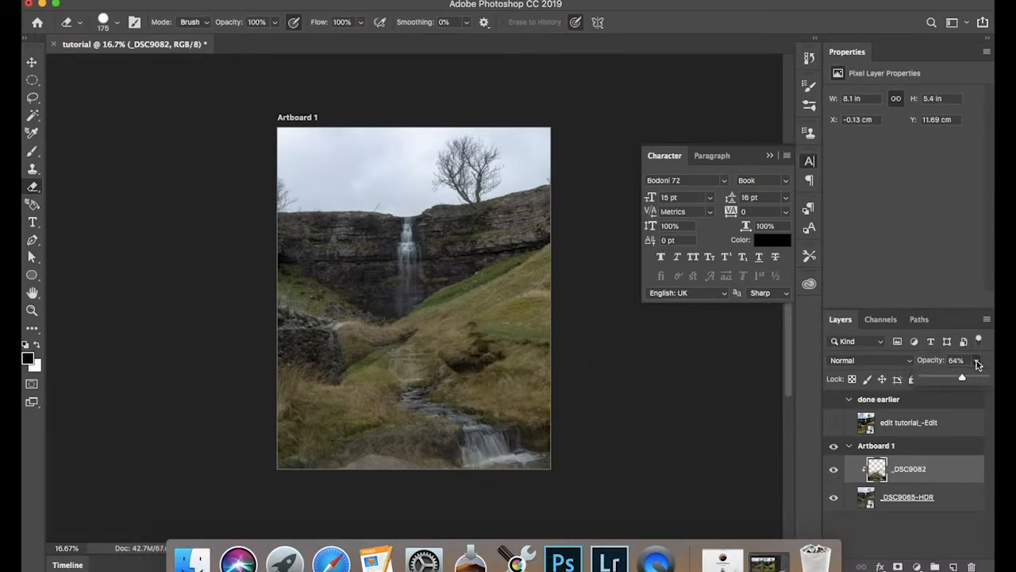
pyautogui.moveTo(975, 381); pyautogui.dragTo(992, 379)
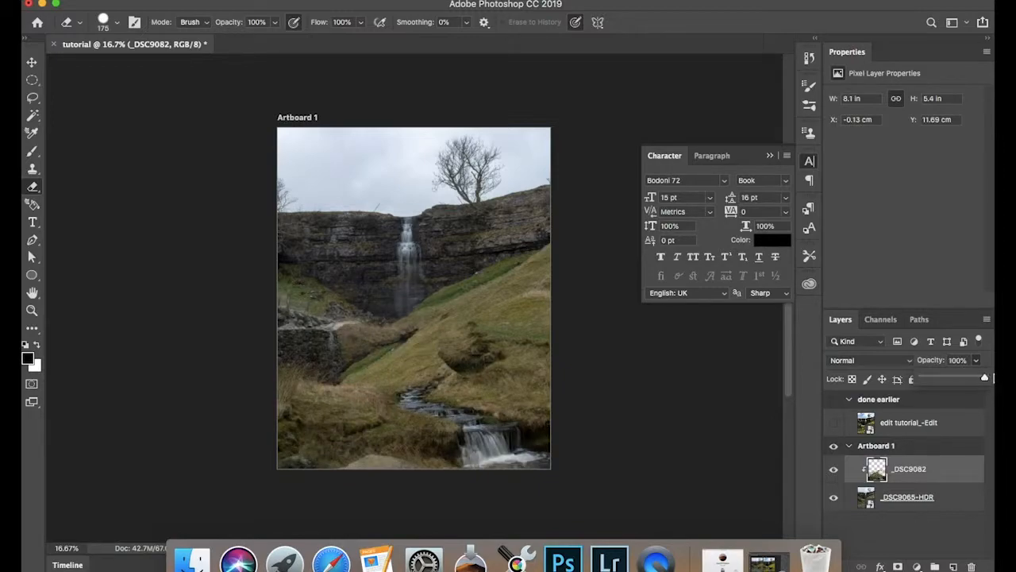
pyautogui.moveTo(381, 355)
pyautogui.mouseDown()
pyautogui.moveTo(460, 309)
pyautogui.moveTo(456, 336)
pyautogui.moveTo(383, 357)
pyautogui.moveTo(399, 374)
pyautogui.moveTo(388, 373)
pyautogui.moveTo(430, 378)
pyautogui.moveTo(397, 380)
pyautogui.moveTo(431, 381)
pyautogui.moveTo(403, 380)
pyautogui.moveTo(379, 398)
pyautogui.moveTo(404, 379)
pyautogui.moveTo(325, 389)
pyautogui.moveTo(352, 365)
pyautogui.moveTo(374, 366)
pyautogui.moveTo(360, 365)
pyautogui.moveTo(376, 354)
pyautogui.moveTo(359, 351)
pyautogui.moveTo(390, 339)
pyautogui.moveTo(358, 339)
pyautogui.moveTo(516, 326)
pyautogui.mouseUp()
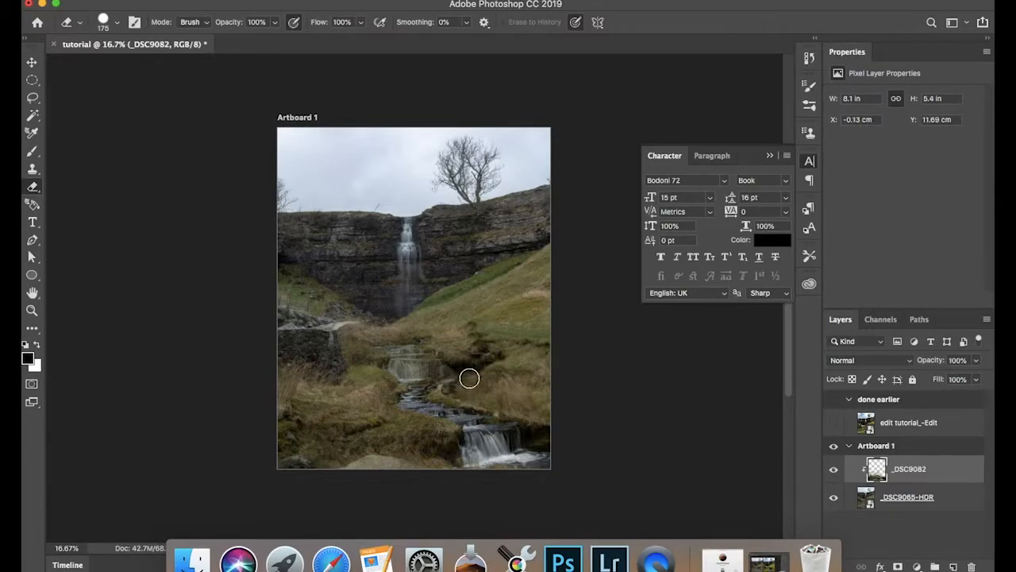
pyautogui.scroll(5, 469, 376)
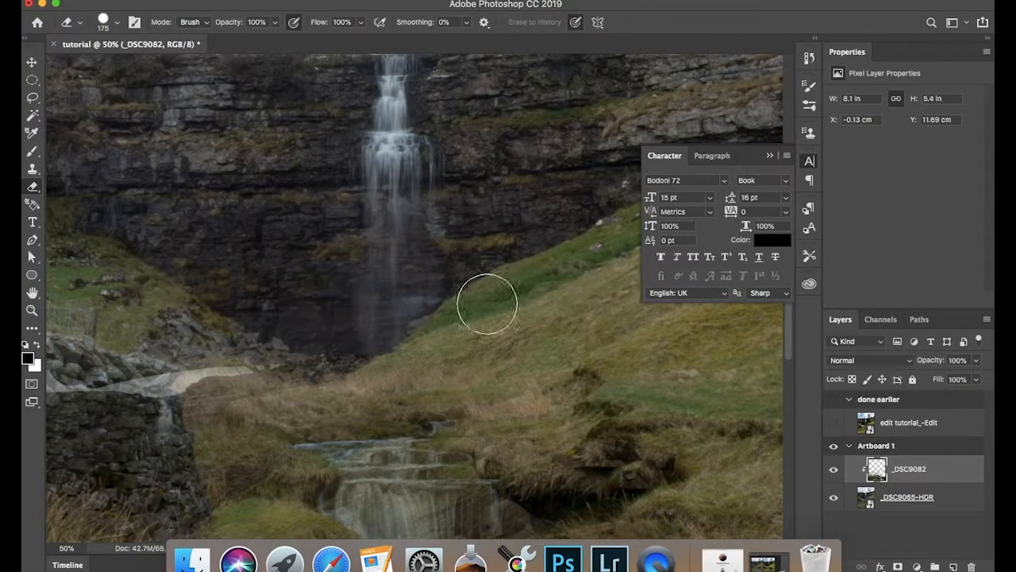
pyautogui.moveTo(308, 330)
pyautogui.mouseDown()
pyautogui.moveTo(150, 384)
pyautogui.moveTo(174, 382)
pyautogui.moveTo(110, 390)
pyautogui.moveTo(120, 380)
pyautogui.moveTo(62, 398)
pyautogui.moveTo(62, 346)
pyautogui.mouseUp()
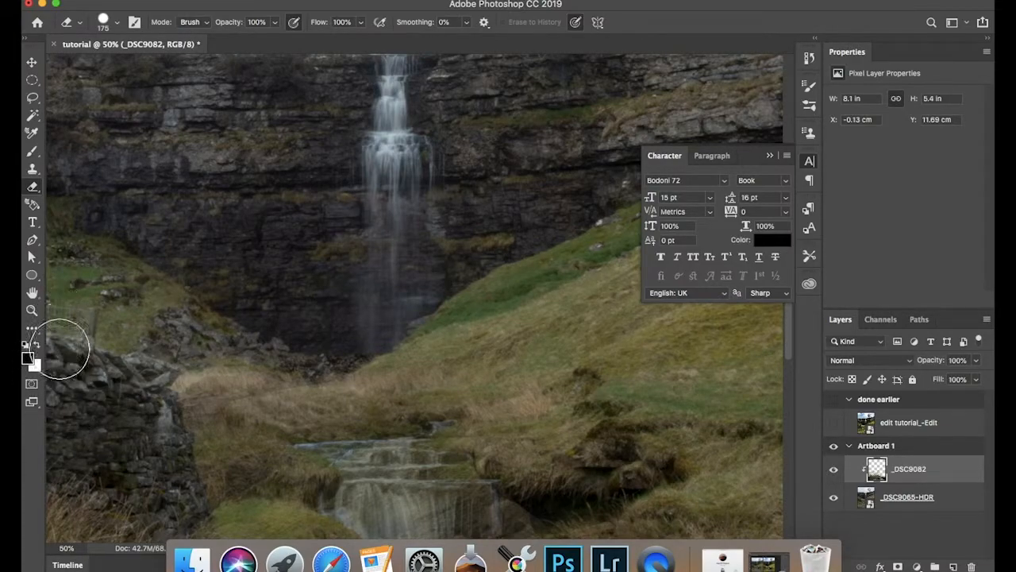
# - Erase the _DSC9082 layer over the middle cascade and its banks, redoing one stroke, and reduce the eraser size to 90
pyautogui.hscroll(-5, 172, 332)
pyautogui.scroll(-3, 172, 331)
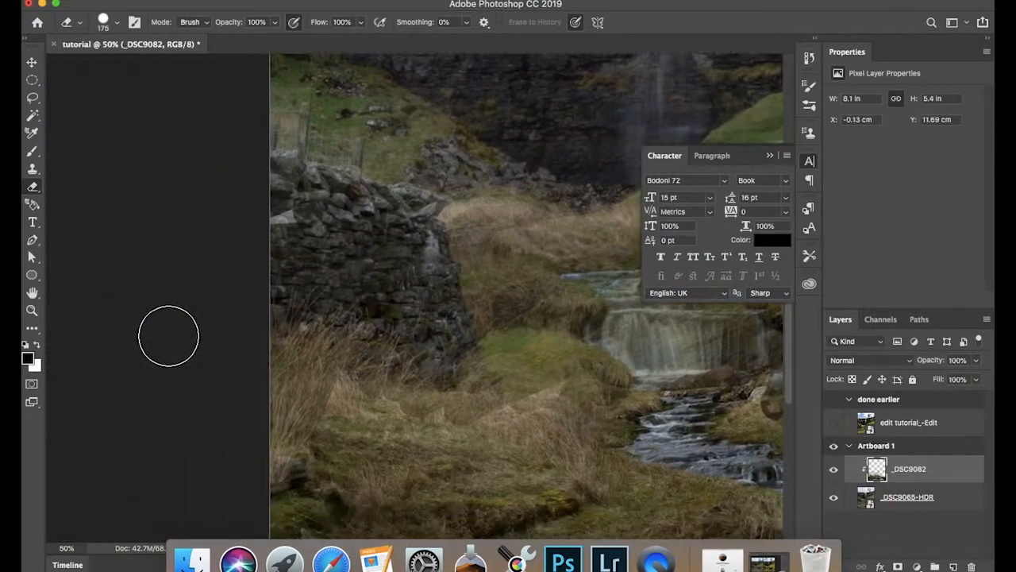
pyautogui.hscroll(8, 169, 335)
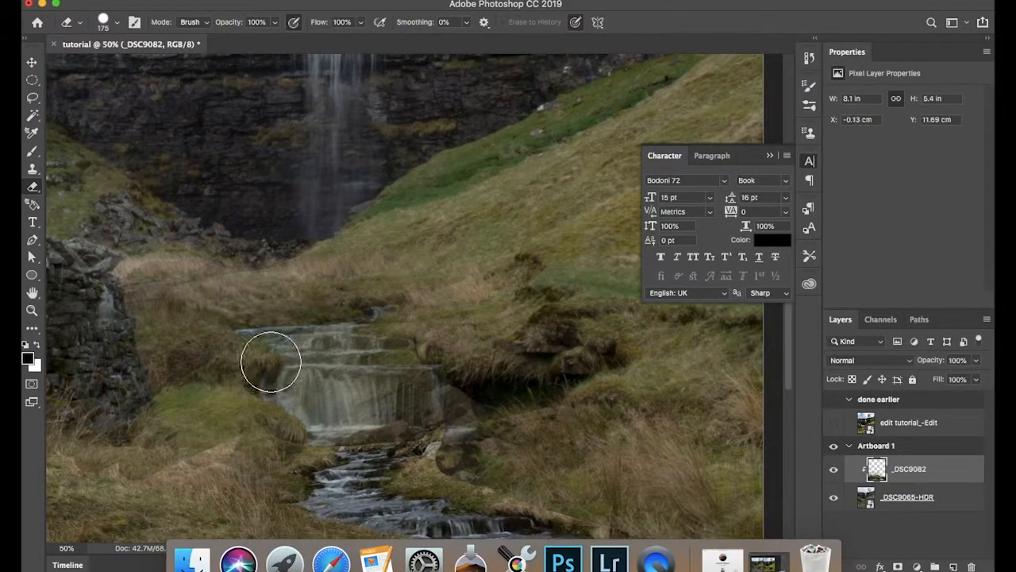
pyautogui.moveTo(271, 362)
pyautogui.mouseDown()
pyautogui.moveTo(386, 364)
pyautogui.moveTo(260, 377)
pyautogui.moveTo(452, 386)
pyautogui.moveTo(337, 389)
pyautogui.moveTo(457, 407)
pyautogui.moveTo(266, 402)
pyautogui.moveTo(444, 413)
pyautogui.moveTo(281, 412)
pyautogui.moveTo(435, 425)
pyautogui.moveTo(274, 425)
pyautogui.moveTo(355, 429)
pyautogui.moveTo(358, 440)
pyautogui.moveTo(258, 424)
pyautogui.moveTo(278, 447)
pyautogui.mouseUp()
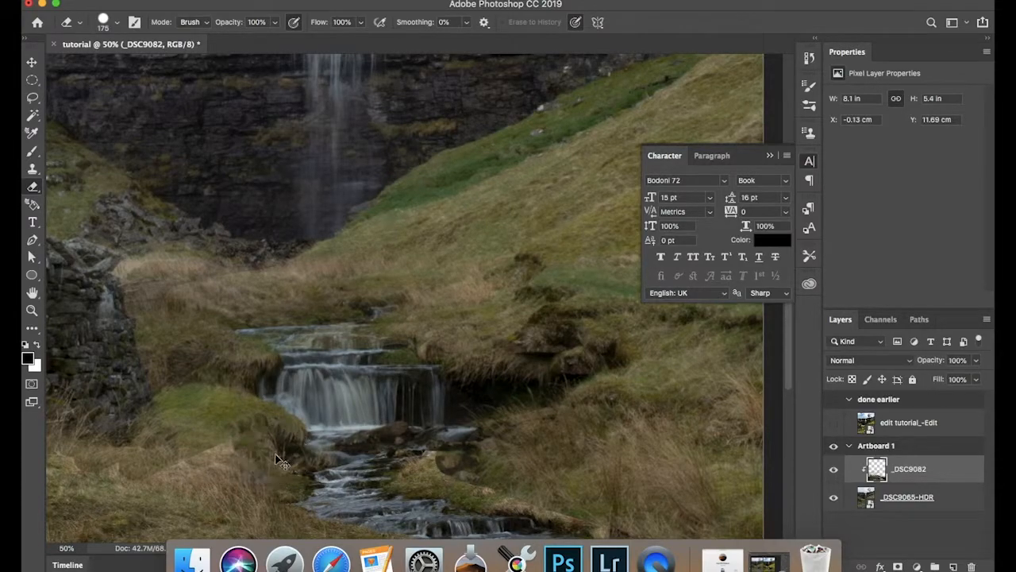
pyautogui.press('super+z')
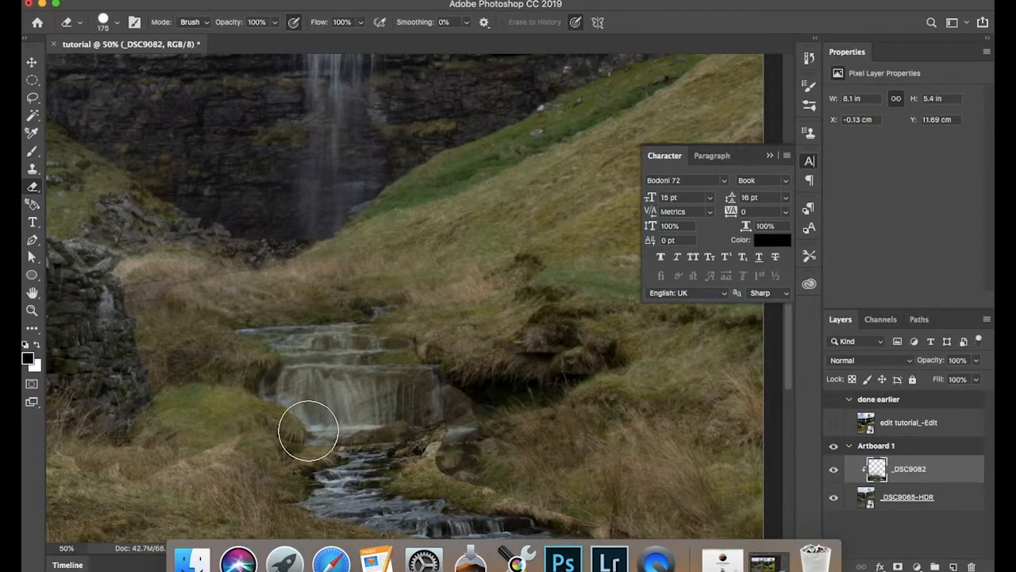
pyautogui.moveTo(438, 381)
pyautogui.mouseDown()
pyautogui.moveTo(391, 381)
pyautogui.moveTo(291, 407)
pyautogui.moveTo(389, 365)
pyautogui.moveTo(355, 352)
pyautogui.moveTo(307, 357)
pyautogui.moveTo(267, 341)
pyautogui.moveTo(336, 299)
pyautogui.moveTo(311, 280)
pyautogui.moveTo(146, 309)
pyautogui.moveTo(212, 256)
pyautogui.moveTo(207, 218)
pyautogui.moveTo(61, 283)
pyautogui.moveTo(197, 343)
pyautogui.moveTo(259, 355)
pyautogui.moveTo(147, 447)
pyautogui.moveTo(146, 474)
pyautogui.moveTo(247, 442)
pyautogui.mouseUp()
pyautogui.press('[')
pyautogui.press('[')
pyautogui.press('[')
pyautogui.press('[')
# - Compare _DSC9082 hidden and shown, and erase it over the lower-left grass to reveal the tall grass underneath
pyautogui.press('super+minus')
pyautogui.press('super+minus')
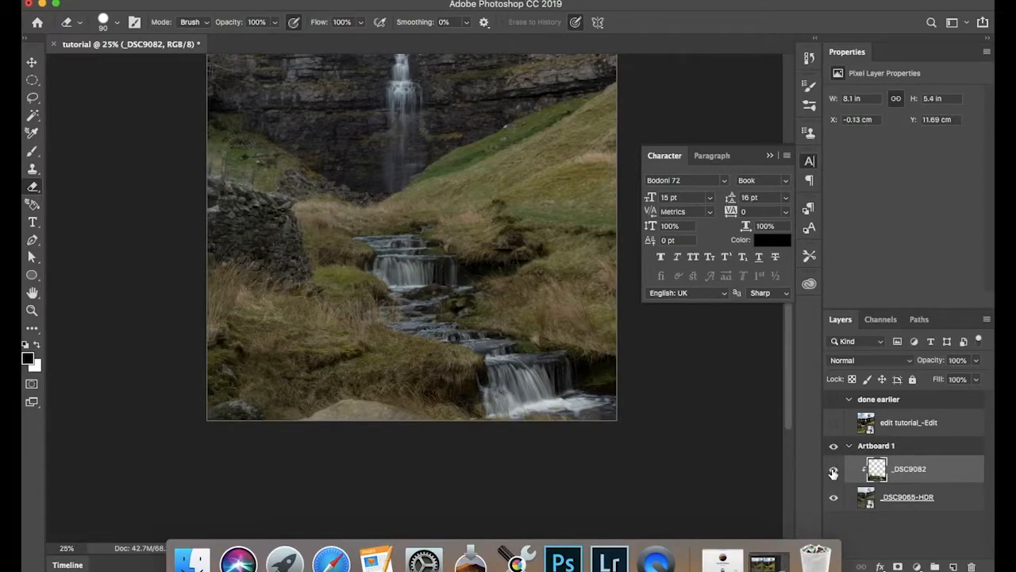
pyautogui.click(833, 470)
pyautogui.click(833, 472)
pyautogui.click(833, 474)
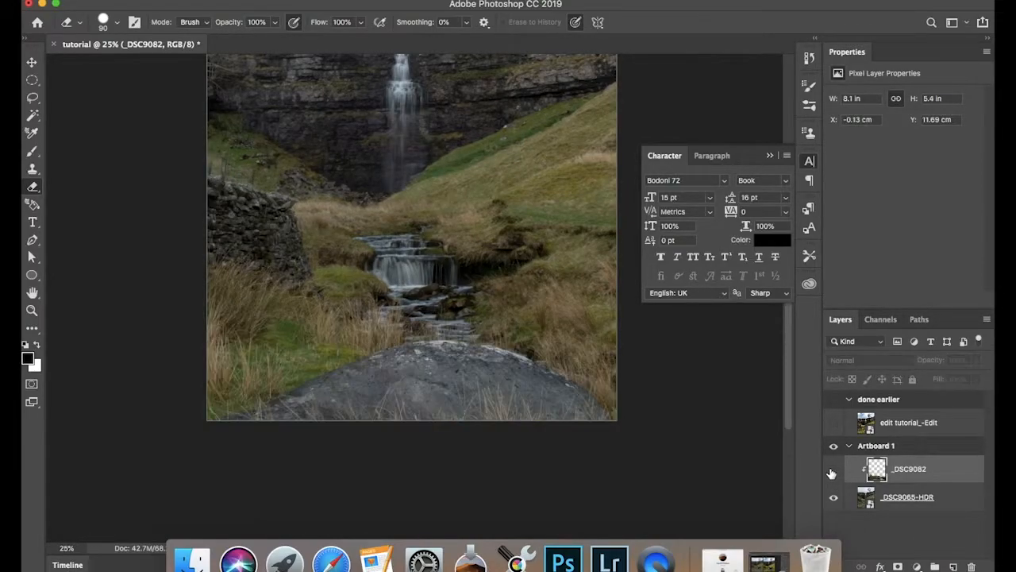
pyautogui.click(832, 473)
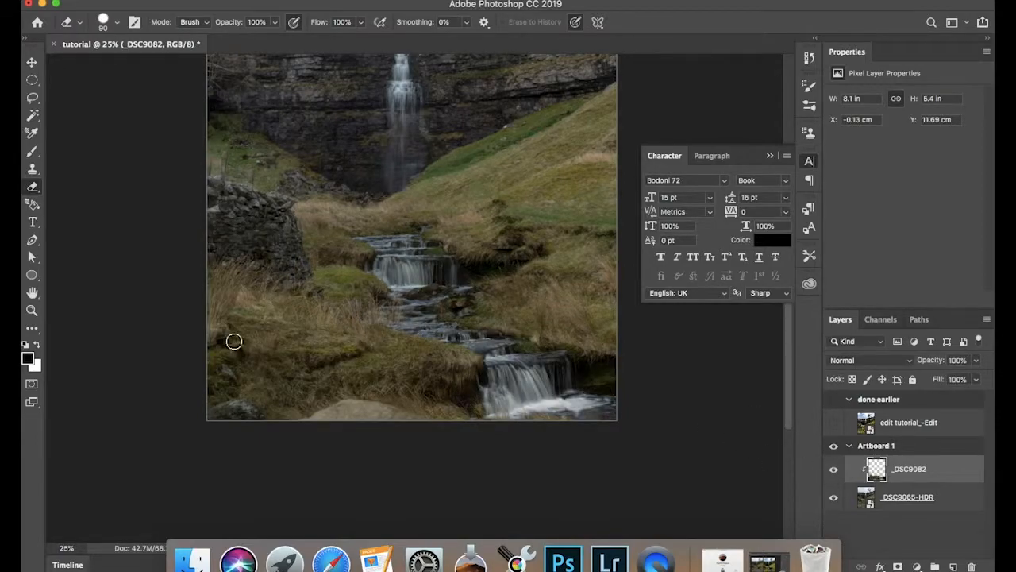
pyautogui.moveTo(222, 364)
pyautogui.mouseDown()
pyautogui.moveTo(212, 390)
pyautogui.moveTo(227, 419)
pyautogui.moveTo(244, 423)
pyautogui.moveTo(254, 363)
pyautogui.moveTo(212, 412)
pyautogui.moveTo(238, 363)
pyautogui.moveTo(212, 394)
pyautogui.moveTo(247, 366)
pyautogui.moveTo(301, 348)
pyautogui.moveTo(314, 357)
pyautogui.moveTo(241, 381)
pyautogui.moveTo(345, 334)
pyautogui.moveTo(218, 282)
pyautogui.moveTo(249, 277)
pyautogui.moveTo(264, 278)
pyautogui.moveTo(322, 332)
pyautogui.moveTo(319, 317)
pyautogui.moveTo(326, 338)
pyautogui.moveTo(314, 340)
pyautogui.moveTo(357, 327)
pyautogui.moveTo(378, 337)
pyautogui.moveTo(361, 346)
pyautogui.moveTo(383, 350)
pyautogui.moveTo(266, 358)
pyautogui.moveTo(288, 350)
pyautogui.moveTo(263, 370)
pyautogui.mouseUp()
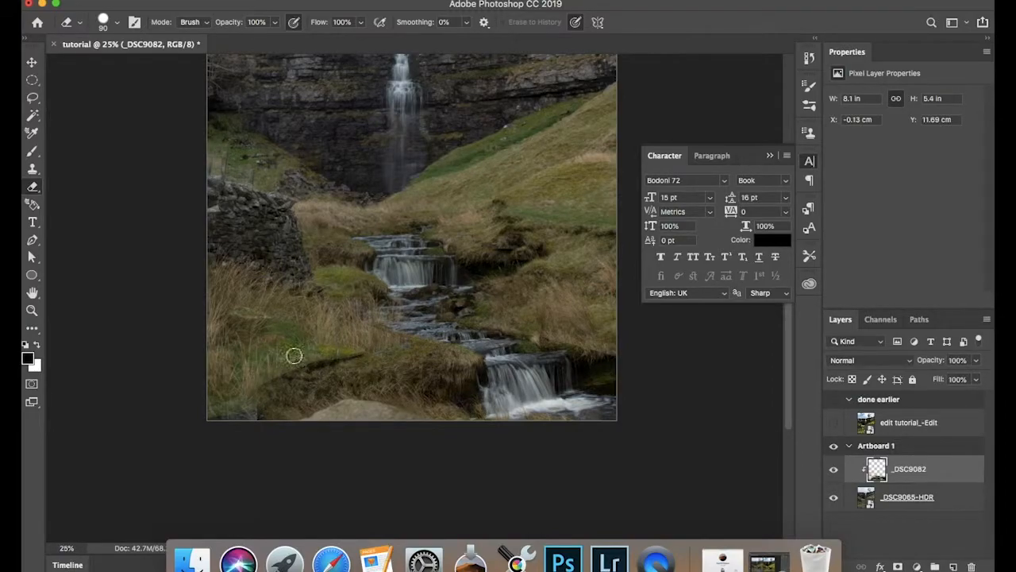
# - Hide and show the _DSC9082 layer repeatedly to compare the blended composite with the photo underneath
pyautogui.click(834, 469)
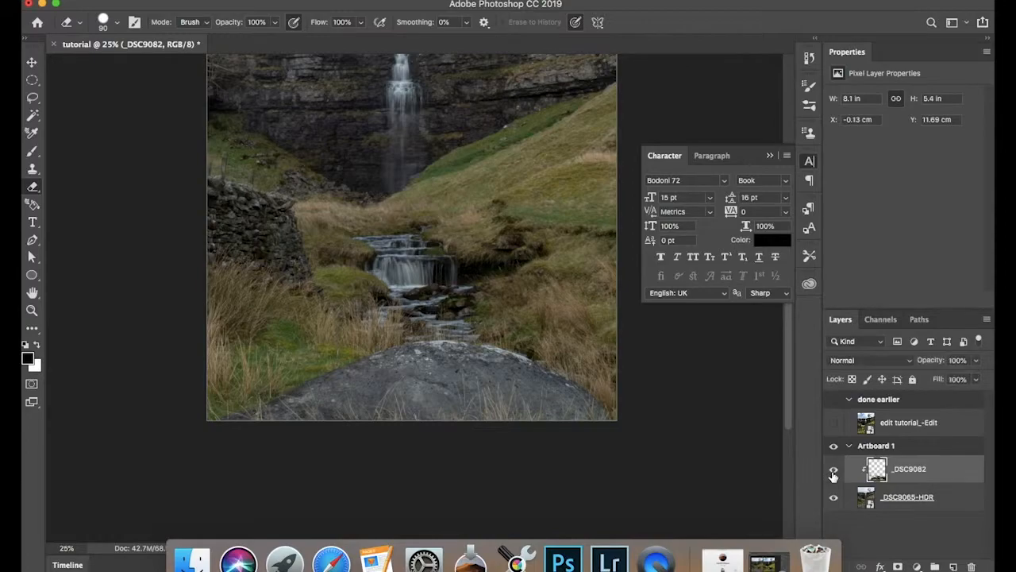
pyautogui.click(834, 469)
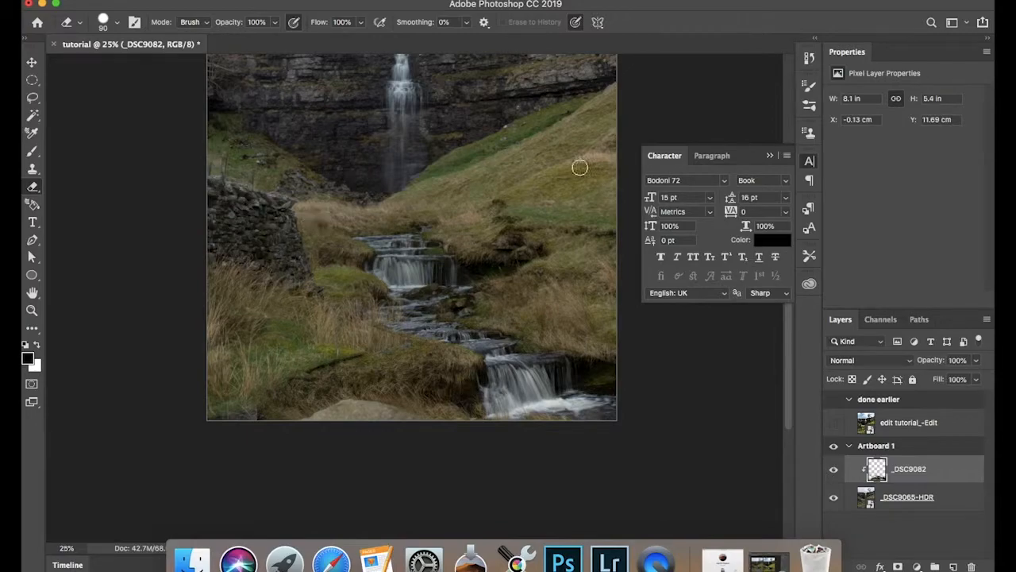
pyautogui.click(833, 470)
pyautogui.click(834, 473)
pyautogui.click(834, 473)
pyautogui.click(835, 471)
pyautogui.click(833, 471)
pyautogui.click(833, 471)
pyautogui.click(834, 471)
pyautogui.moveTo(791, 360); pyautogui.dragTo(801, 331)
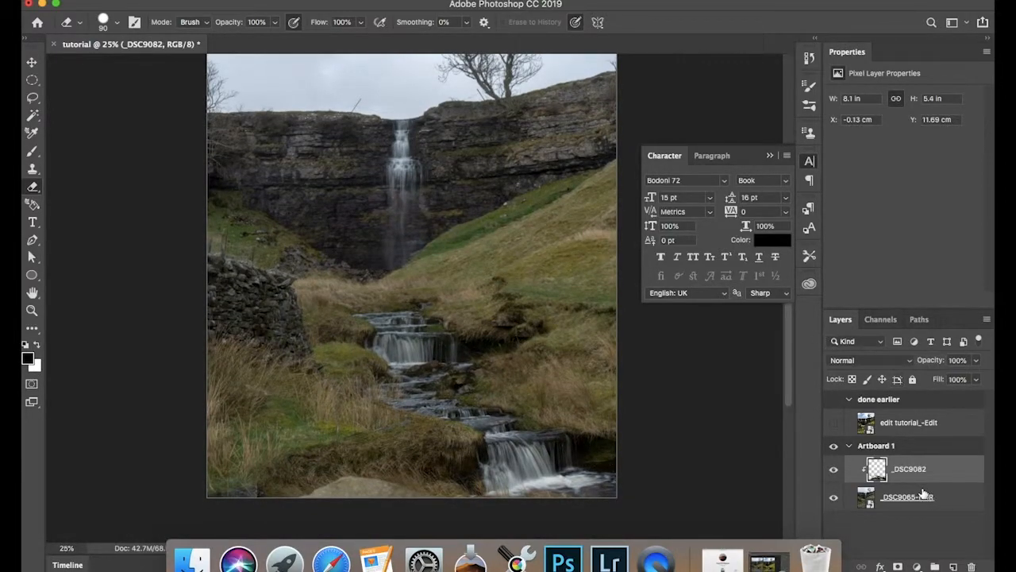
pyautogui.click(834, 469)
pyautogui.click(834, 470)
pyautogui.click(835, 472)
pyautogui.click(834, 470)
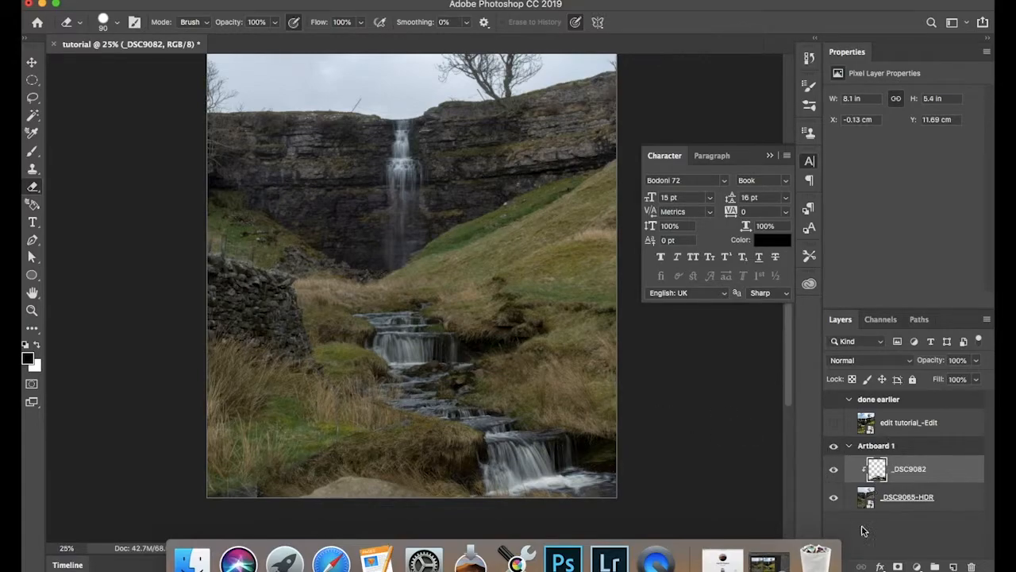
# - Merge the _DSC9082 and _DSC9065-HDR layers into one layer
pyautogui.click(949, 503)
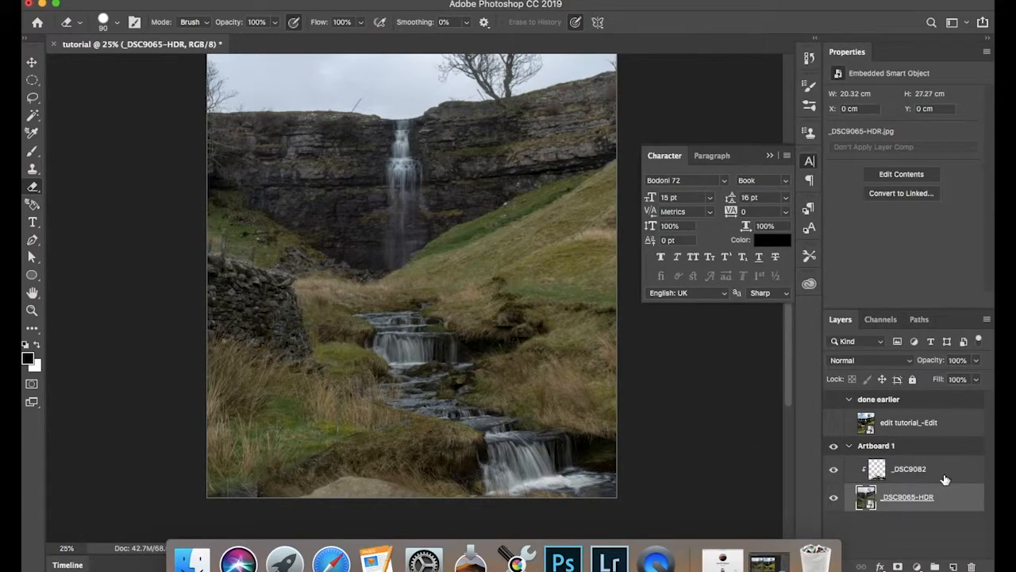
pyautogui.keyDown('shift'); pyautogui.click(937, 476); pyautogui.keyUp('shift')
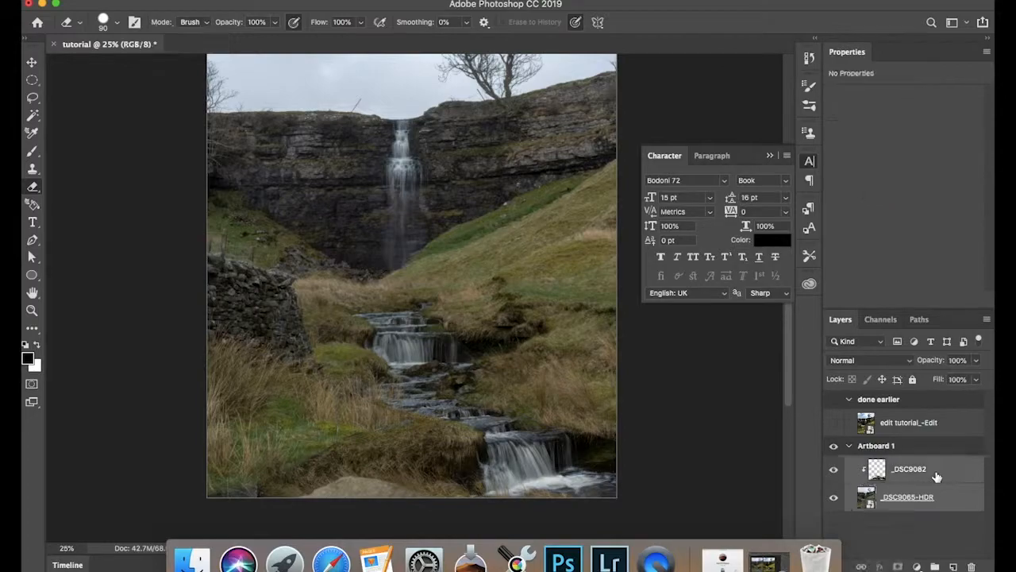
pyautogui.rightClick(937, 475)
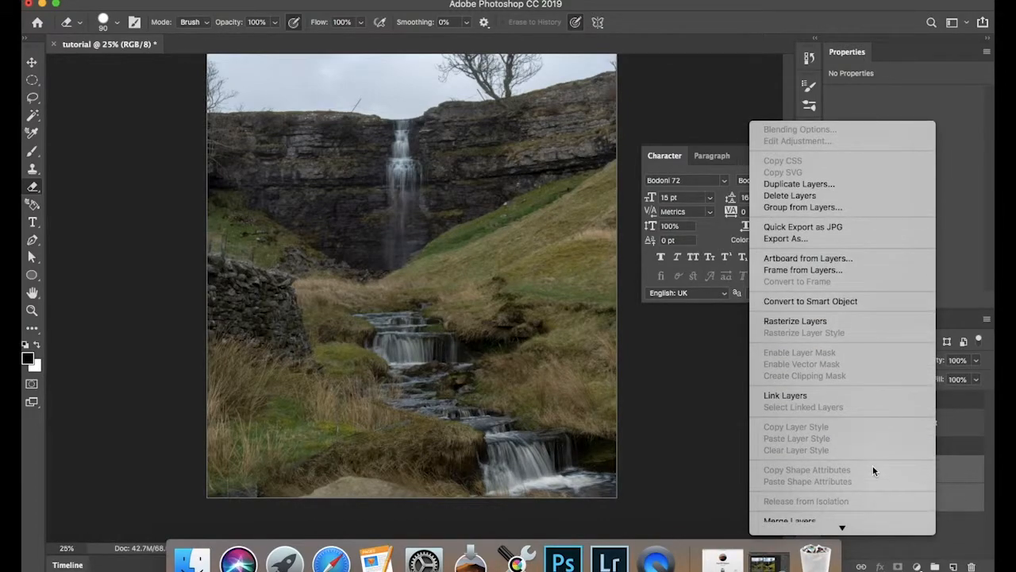
pyautogui.scroll(-5, 850, 457)
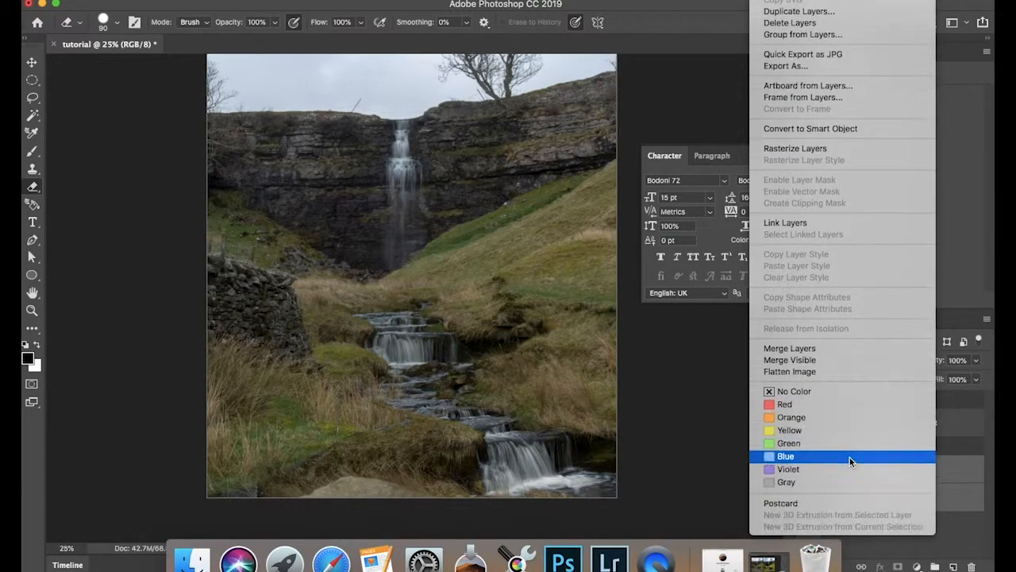
pyautogui.click(828, 347)
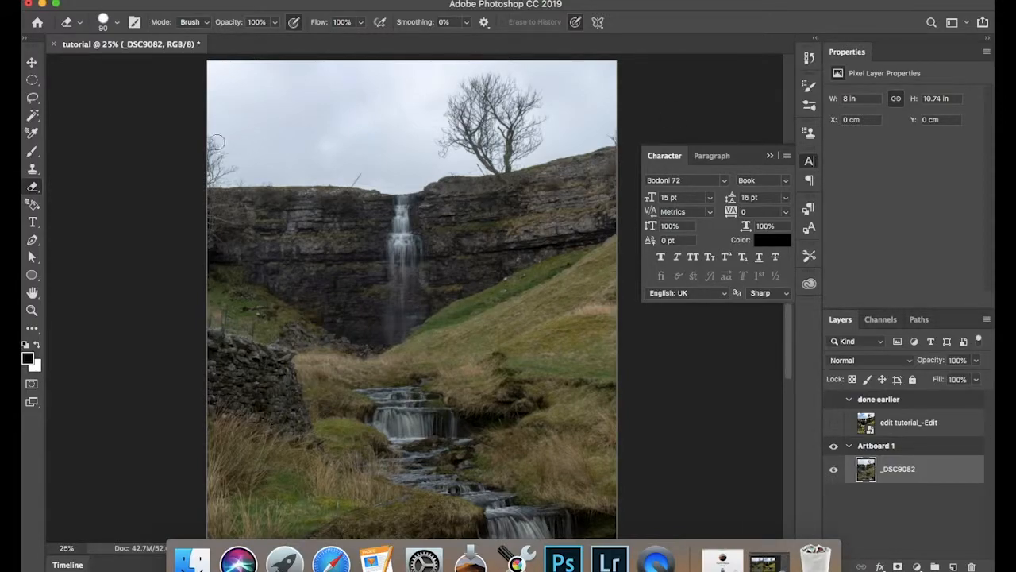
# - Duplicate the merged layer within Artboard 1 under the name "edit 2"
pyautogui.click(986, 318)
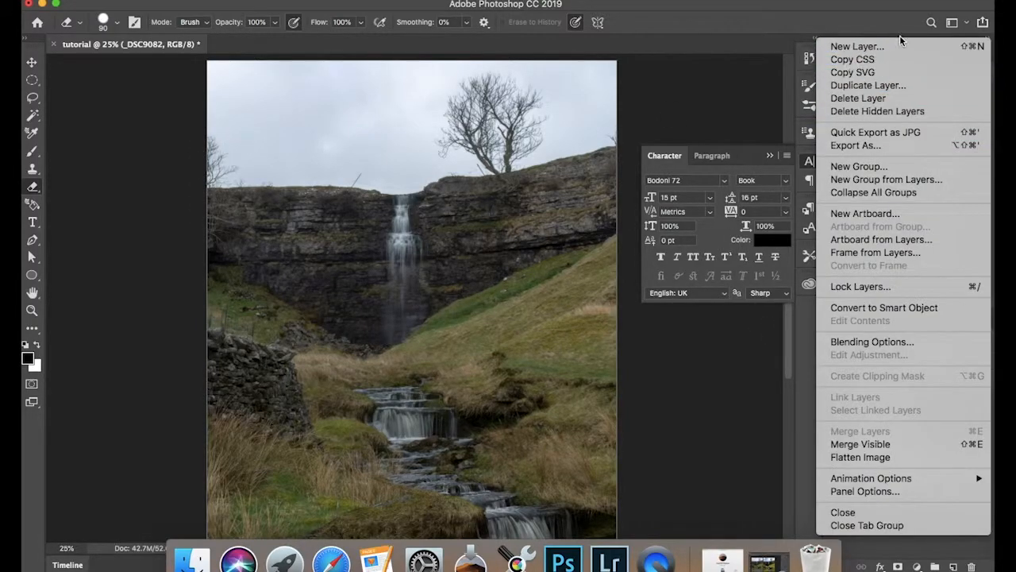
pyautogui.click(902, 86)
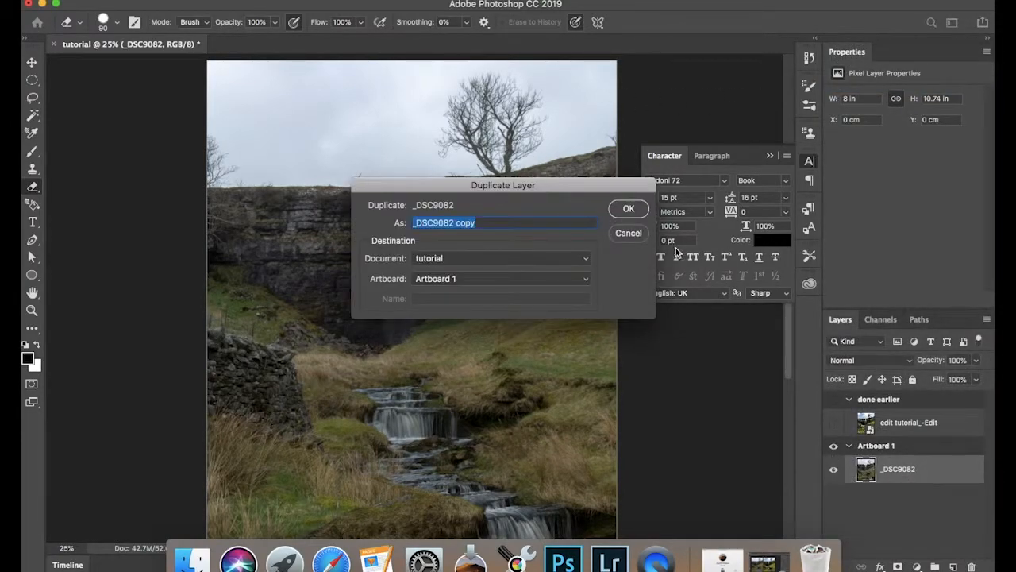
pyautogui.write('edit 2')
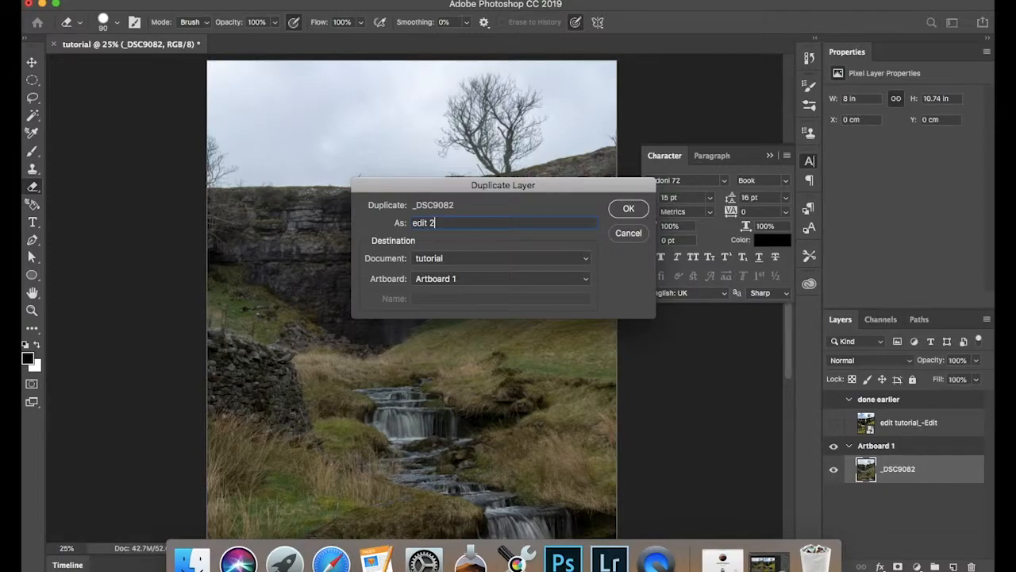
pyautogui.click(626, 209)
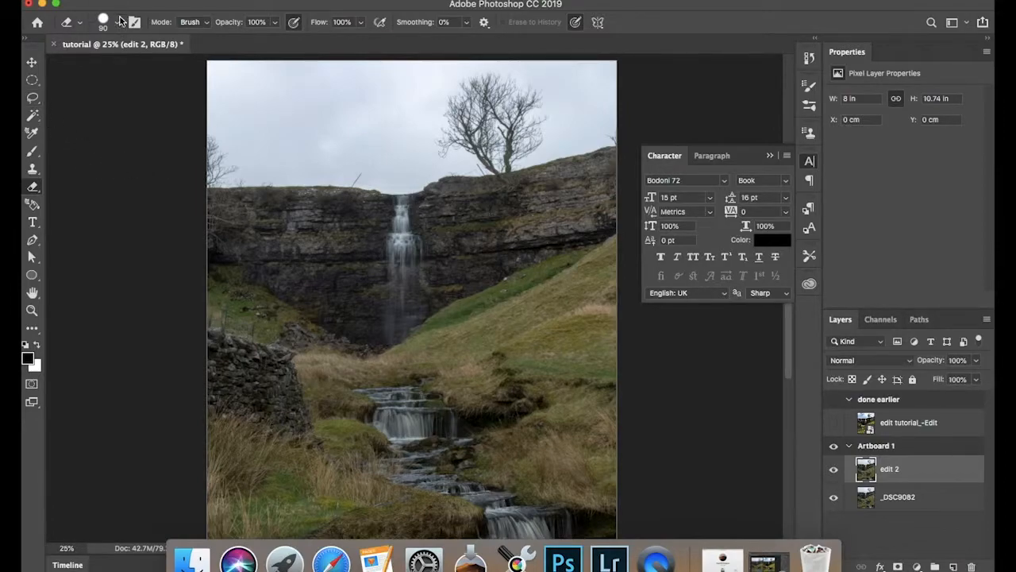
# - Lasso the small tree at the left edge of the skyline on the edit 2 layer and remove it with a Content-Aware fill
pyautogui.click(32, 98)
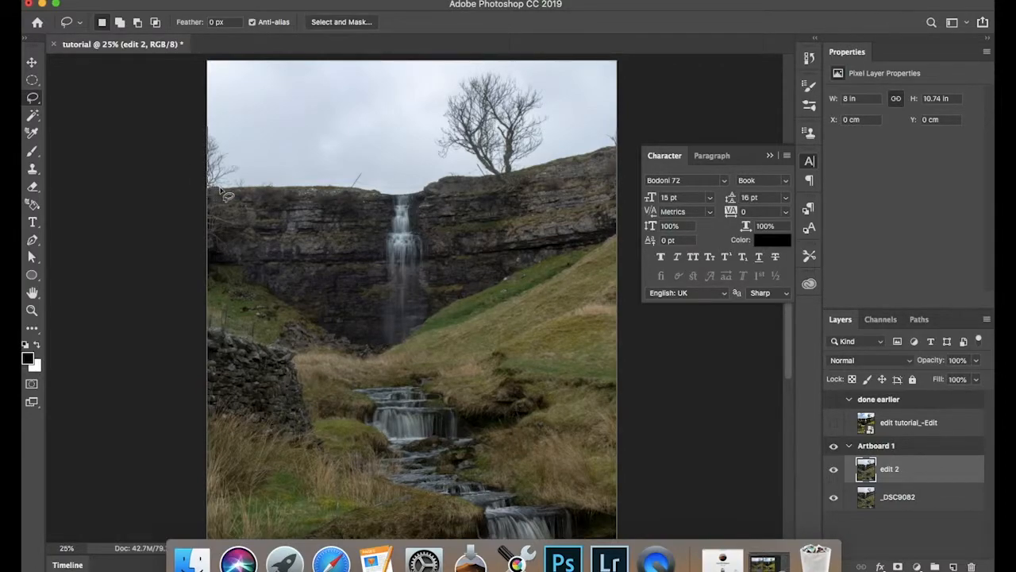
pyautogui.moveTo(279, 185); pyautogui.dragTo(250, 173)
pyautogui.moveTo(211, 128); pyautogui.dragTo(209, 127)
pyautogui.rightClick(230, 172)
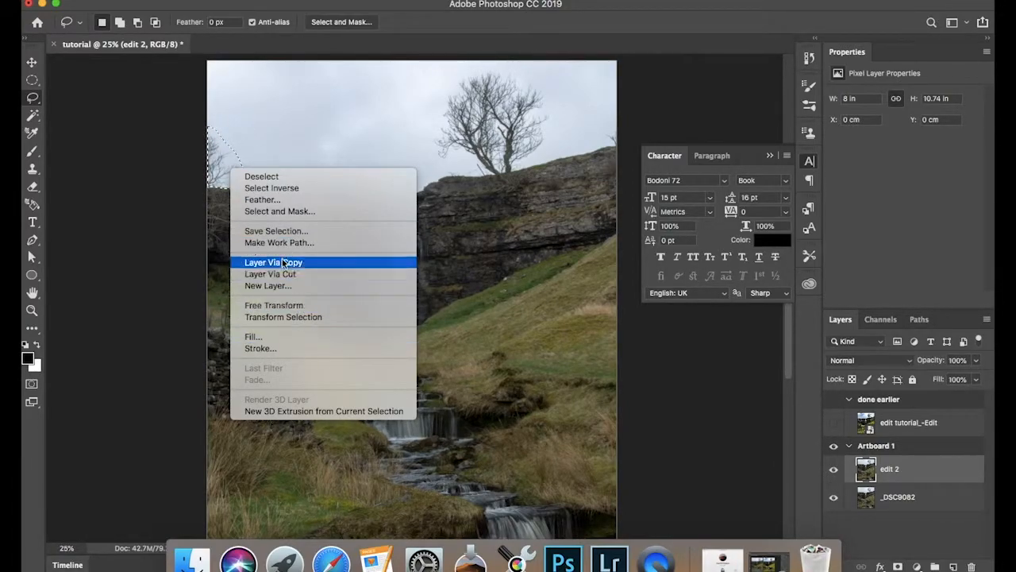
pyautogui.click(278, 337)
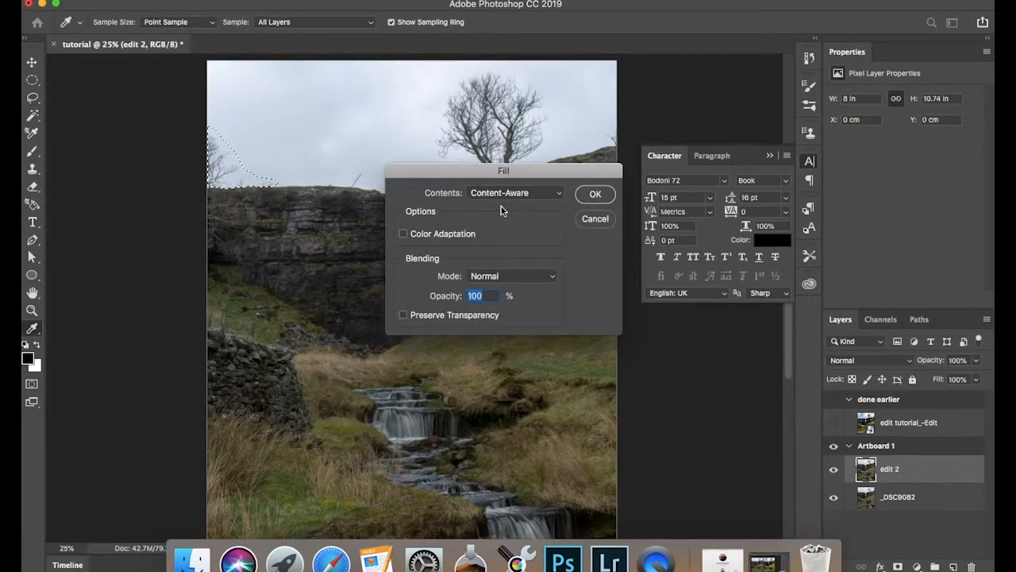
pyautogui.click(596, 195)
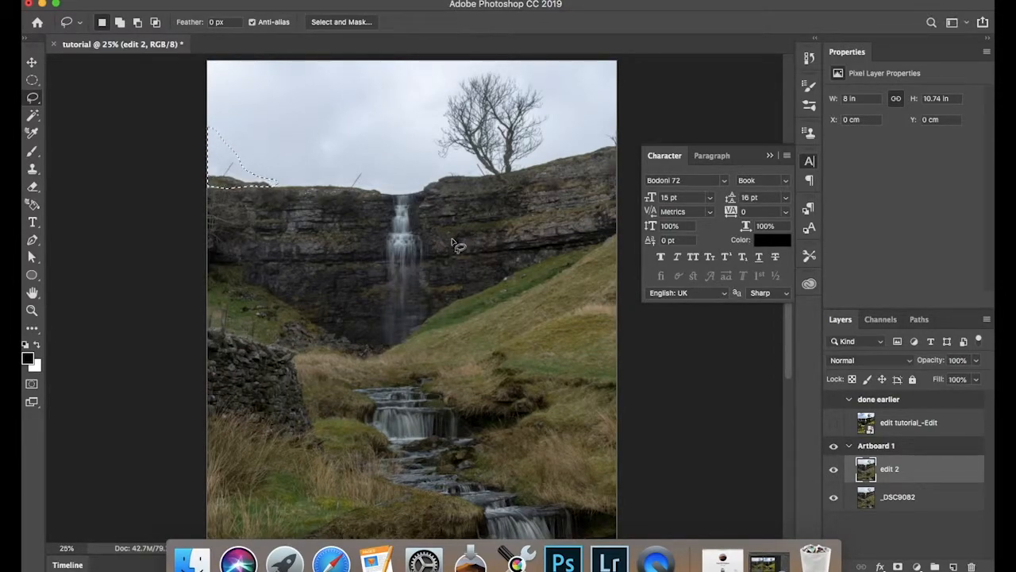
# - Clear the selection and clone sky over the leaning fence post at the left end of the skyline
pyautogui.press('super+d')
pyautogui.press('super+equal')
pyautogui.press('super+equal')
pyautogui.press('super+equal')
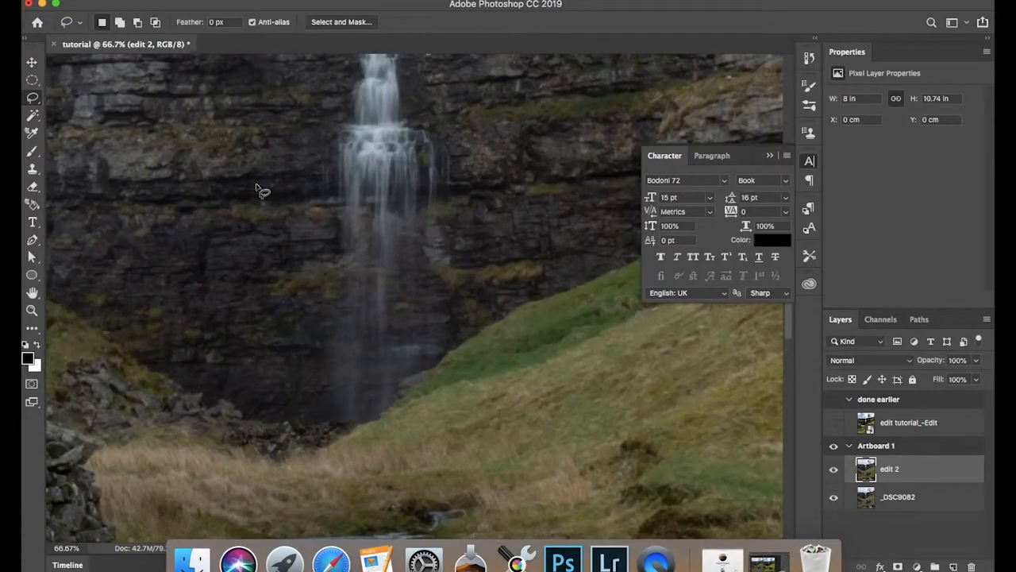
pyautogui.hscroll(-4, 258, 191)
pyautogui.scroll(3, 258, 191)
pyautogui.hscroll(8, 257, 176)
pyautogui.scroll(-2, 257, 176)
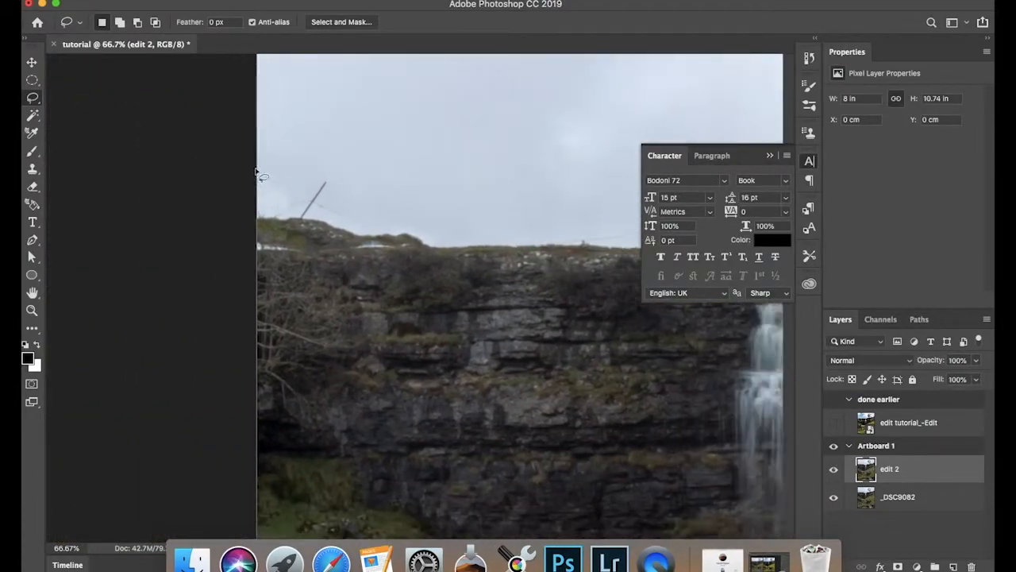
pyautogui.click(33, 170)
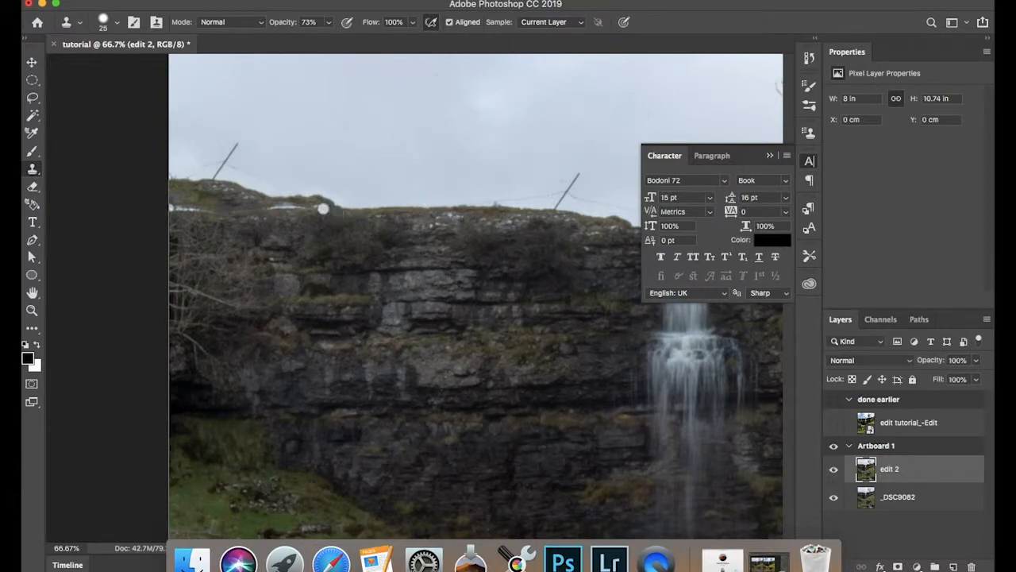
pyautogui.moveTo(159, 189)
pyautogui.mouseDown()
pyautogui.moveTo(235, 187)
pyautogui.moveTo(208, 181)
pyautogui.mouseUp()
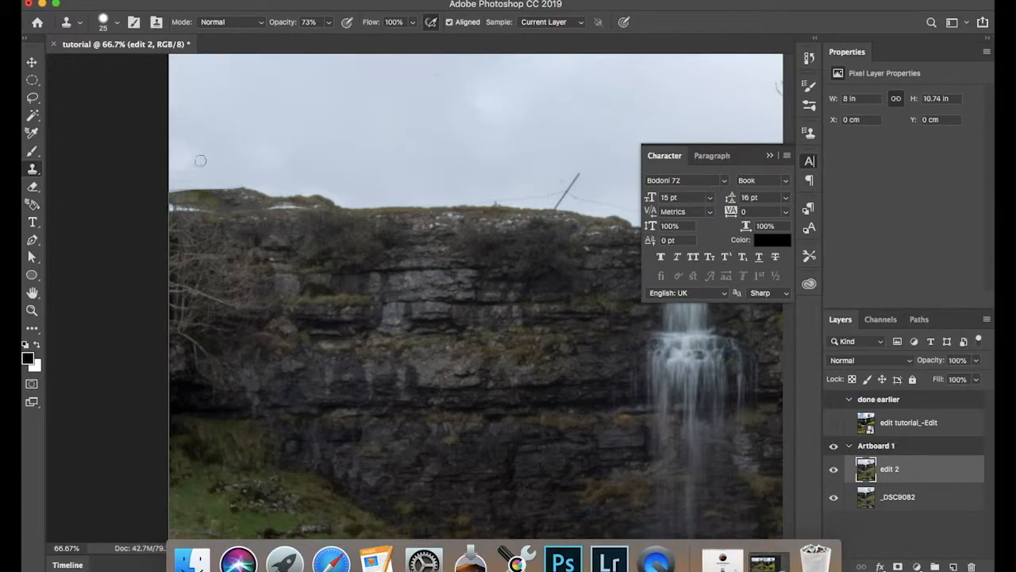
# - Set the Clone Stamp to 100% opacity and size 70, and clone sky over the raised cliff edge at the image's left to level the skyline
pyautogui.click(328, 24)
pyautogui.moveTo(189, 196); pyautogui.dragTo(142, 195)
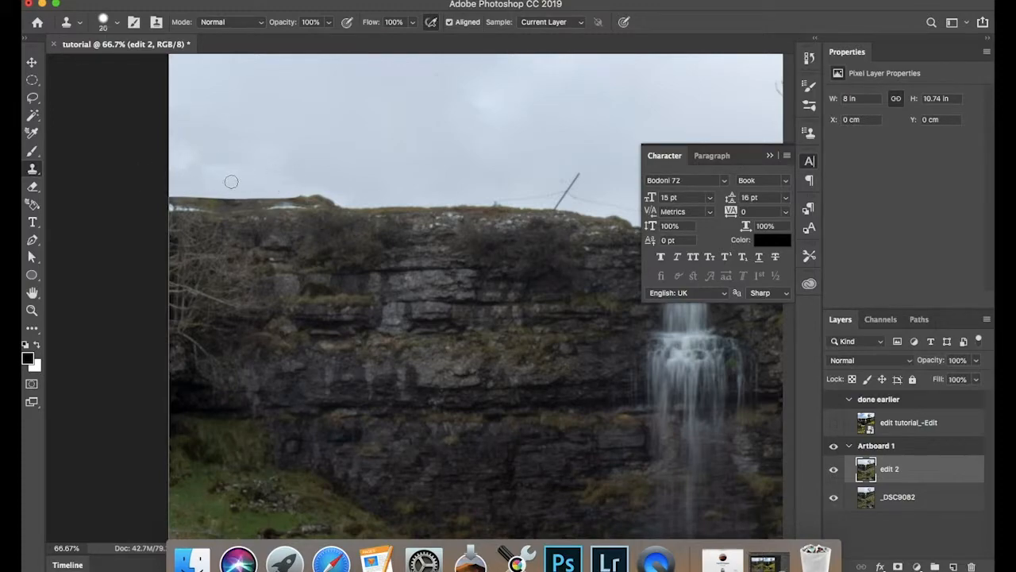
pyautogui.press(']')
pyautogui.press(']')
pyautogui.press(']')
pyautogui.keyDown('alt'); pyautogui.click(293, 138); pyautogui.keyUp('alt')
pyautogui.moveTo(339, 193); pyautogui.dragTo(152, 193)
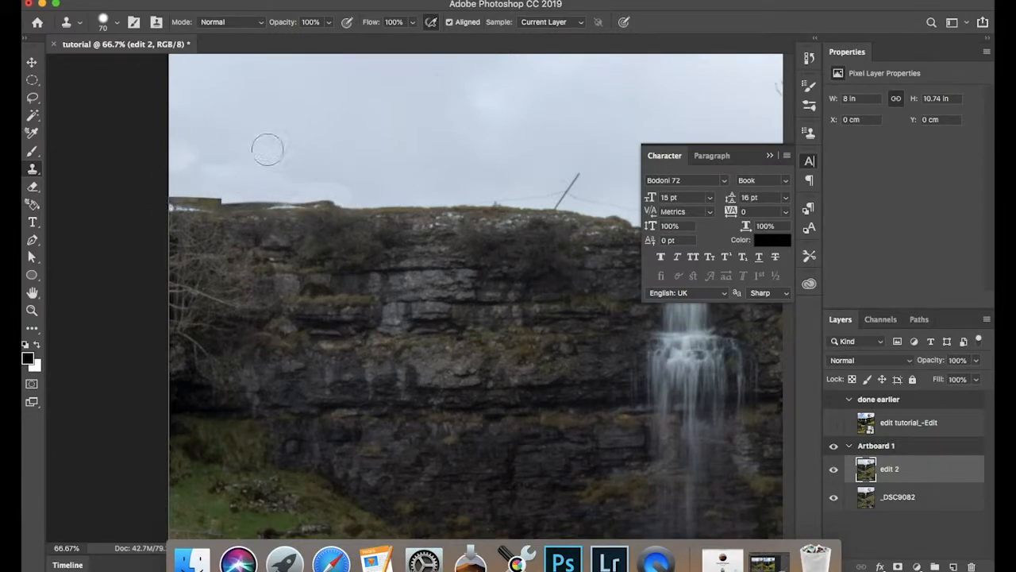
pyautogui.moveTo(228, 192)
pyautogui.mouseDown()
pyautogui.moveTo(171, 191)
pyautogui.moveTo(342, 197)
pyautogui.mouseUp()
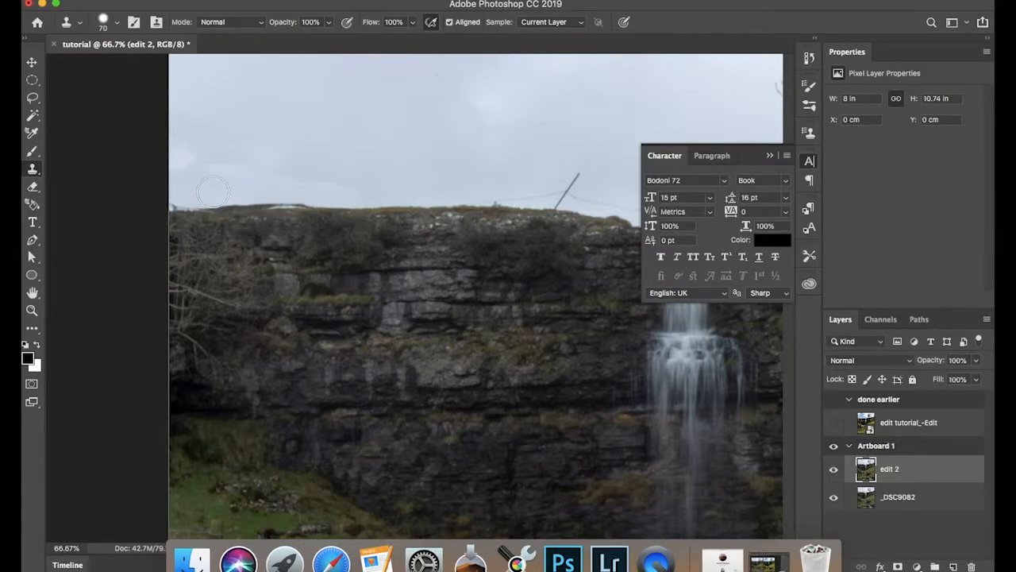
pyautogui.moveTo(170, 200)
pyautogui.mouseDown()
pyautogui.moveTo(158, 202)
pyautogui.moveTo(311, 199)
pyautogui.mouseUp()
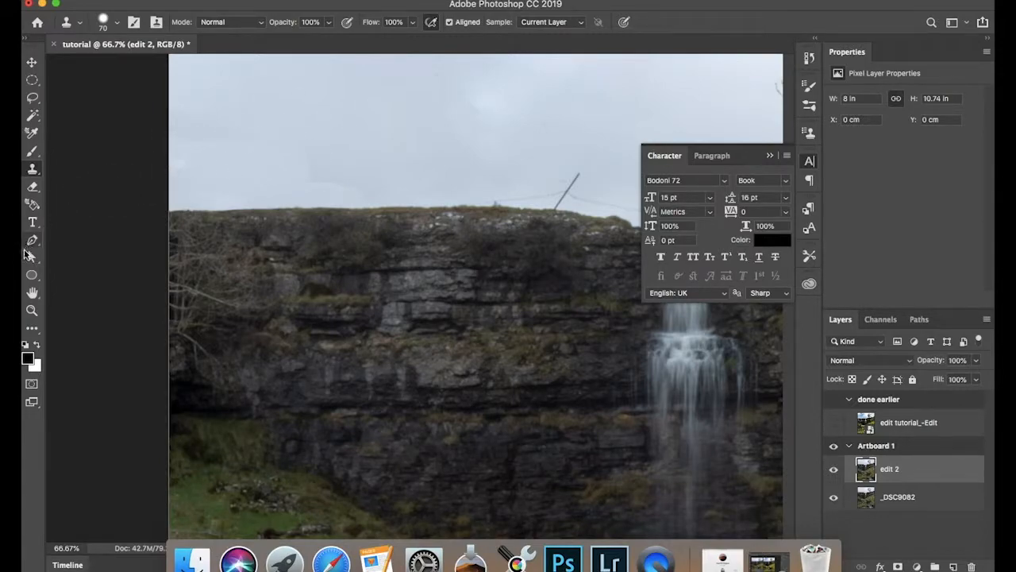
# - Soften the cloned cliff edge at the left of the skyline with the Smudge tool at size 70
pyautogui.click(32, 327)
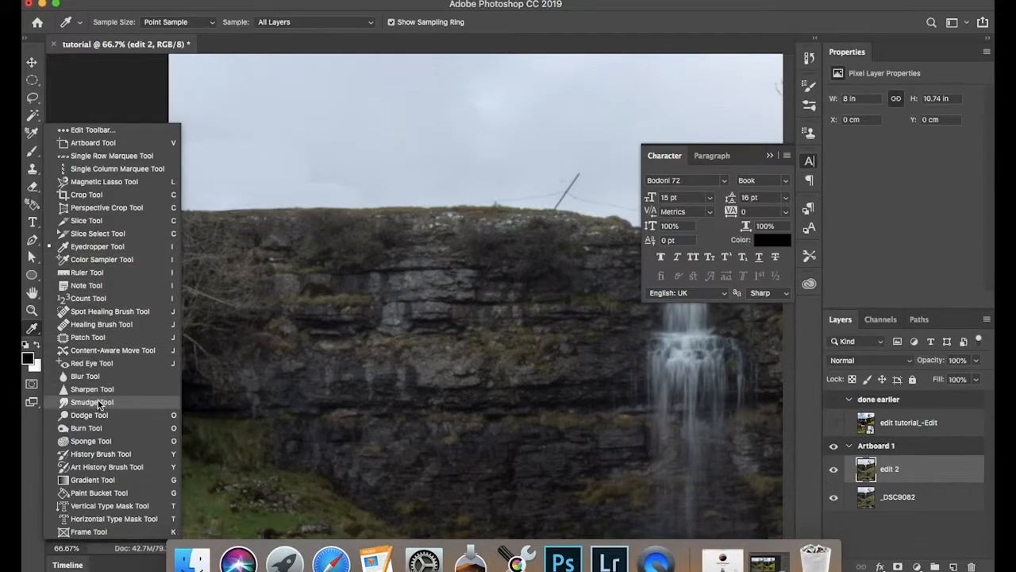
pyautogui.click(91, 402)
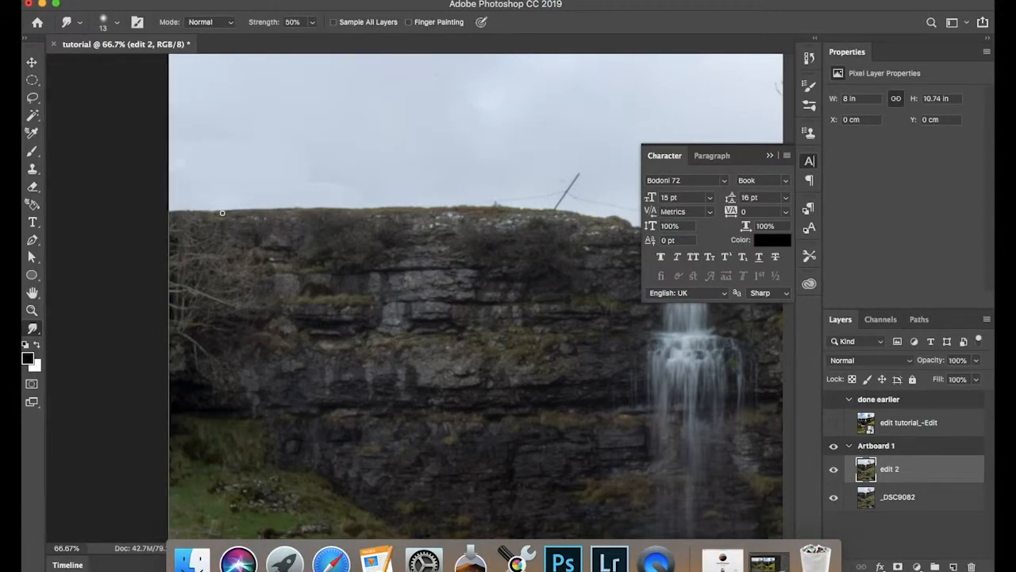
pyautogui.press(']')
pyautogui.press(']')
pyautogui.press(']')
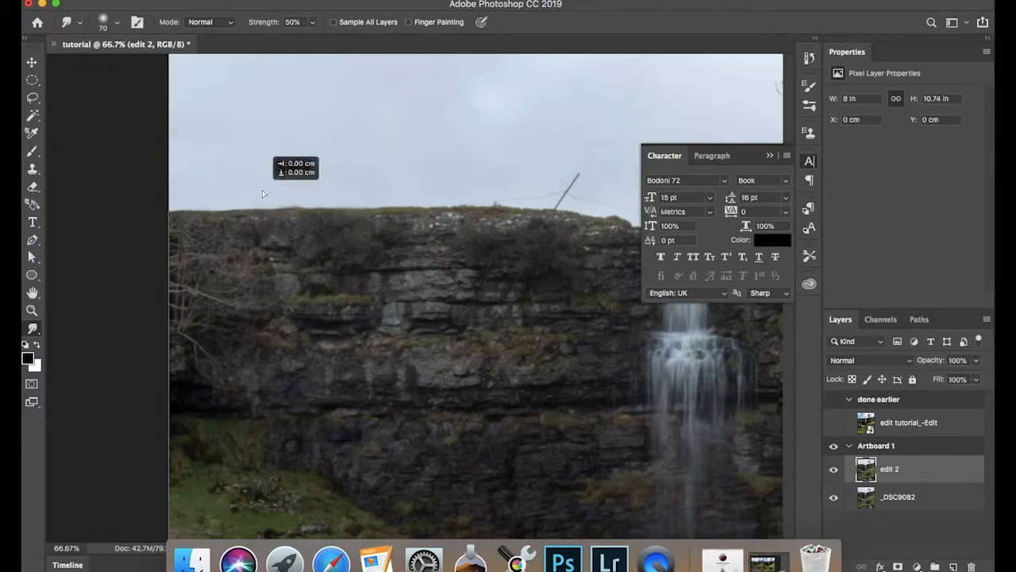
# - Remove the leaning fence post on the skyline just left of the waterfall using the Clone Stamp at size 30
pyautogui.press('super+minus')
pyautogui.press('super+minus')
pyautogui.press('super+minus')
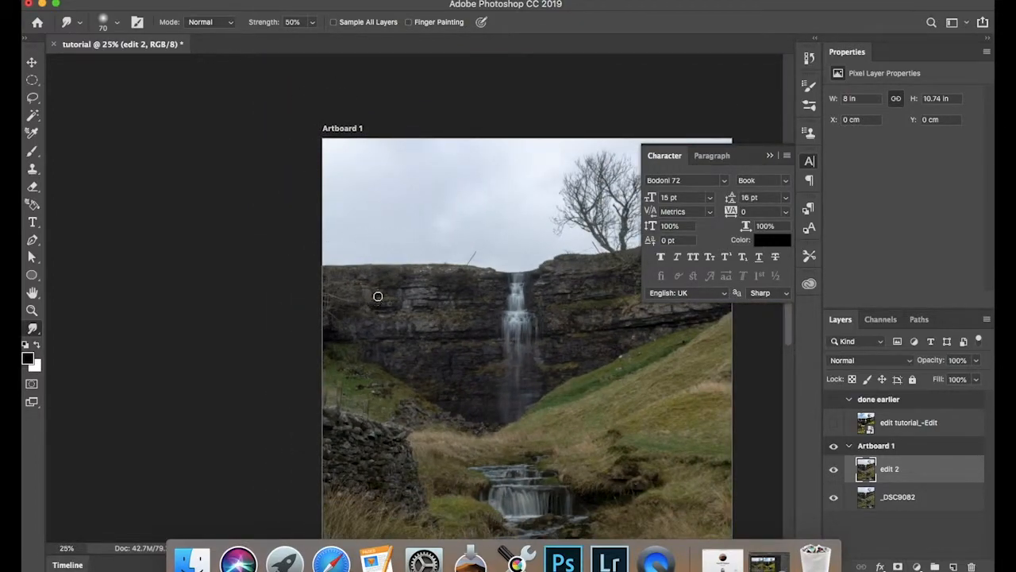
pyautogui.hscroll(5, 381, 267)
pyautogui.scroll(-2, 381, 267)
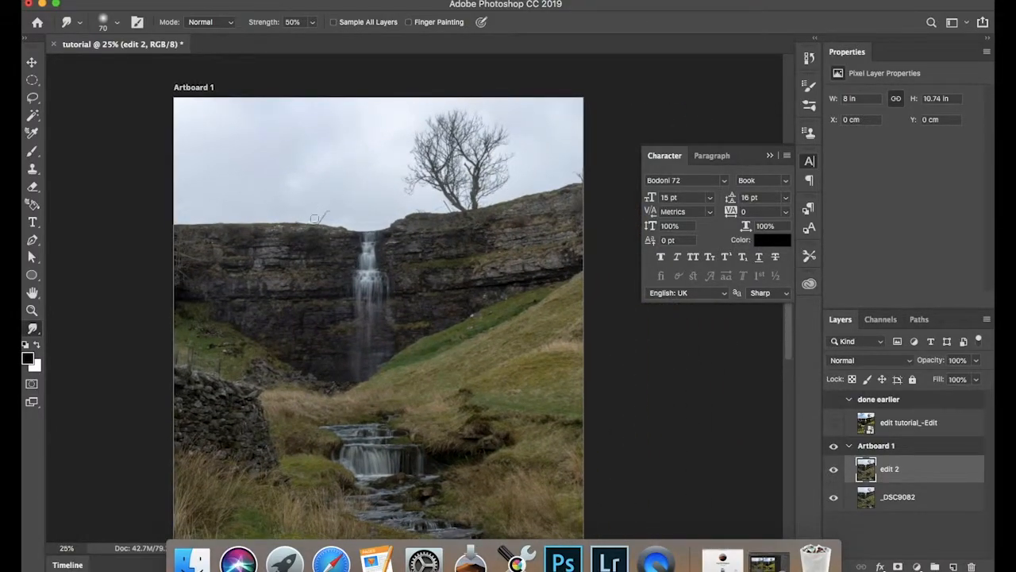
pyautogui.scroll(3, 354, 209)
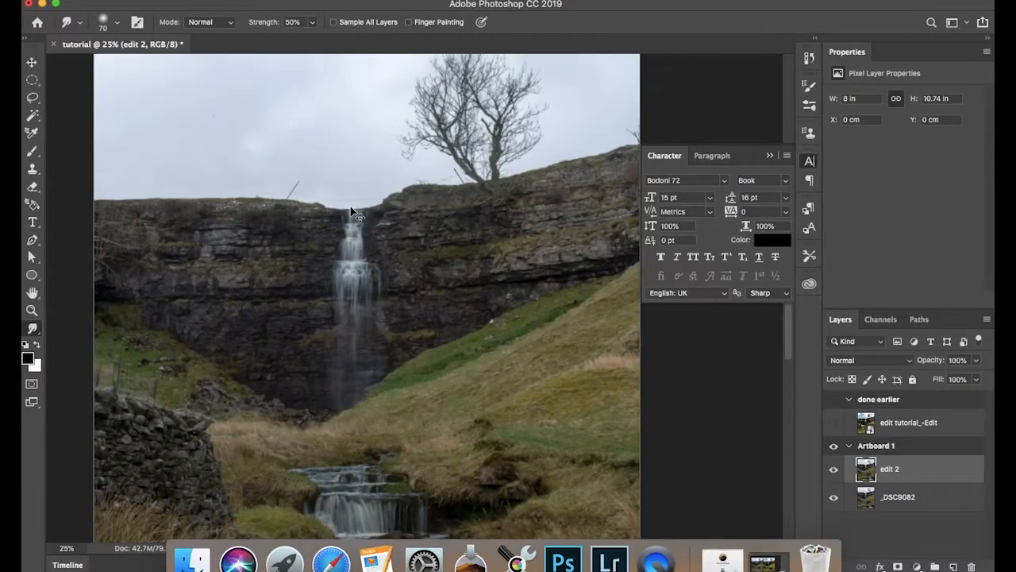
pyautogui.scroll(3, 381, 181)
pyautogui.hscroll(-2, 380, 181)
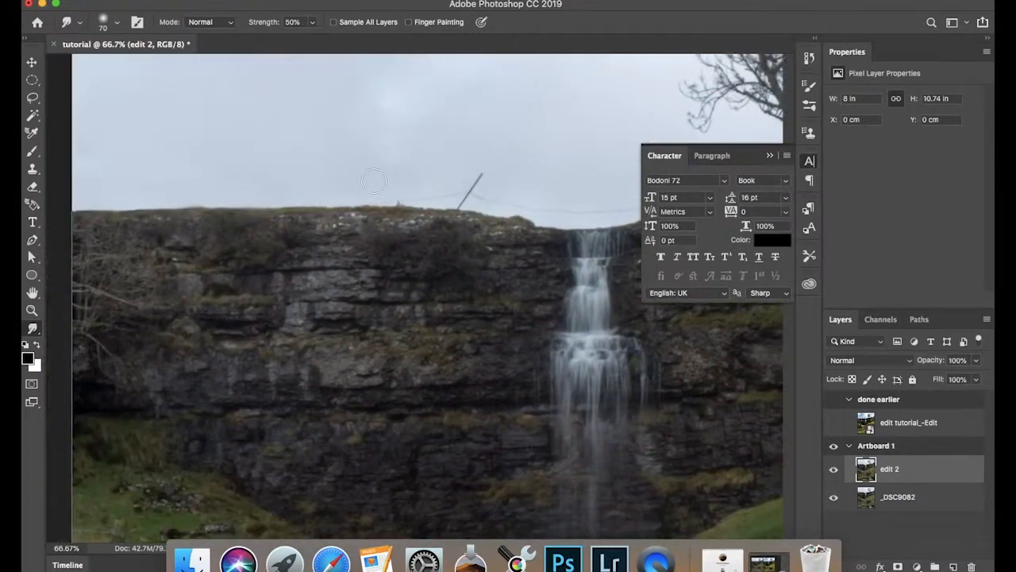
pyautogui.press('[')
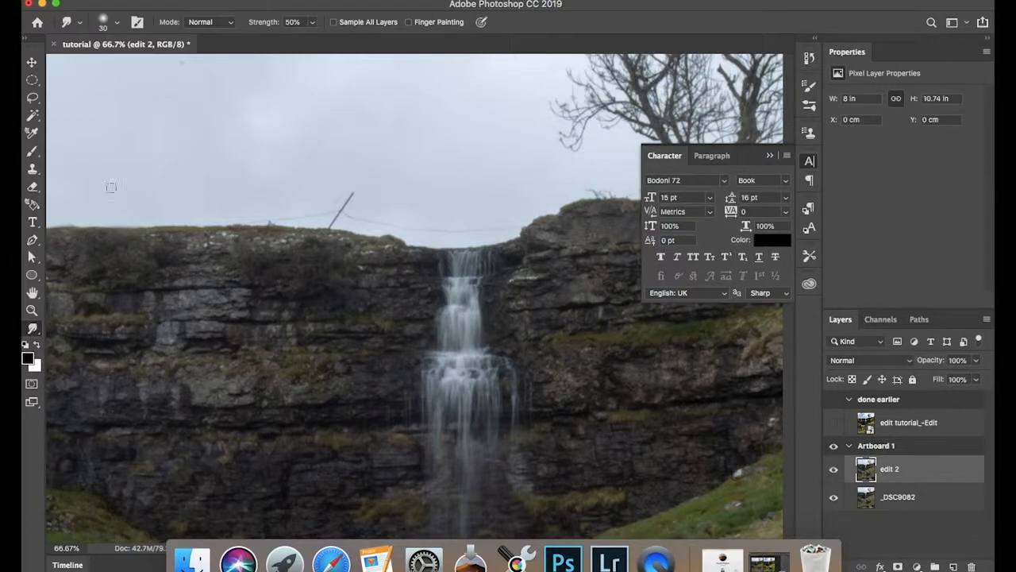
pyautogui.click(32, 168)
pyautogui.press('[')
pyautogui.press('[')
pyautogui.press('[')
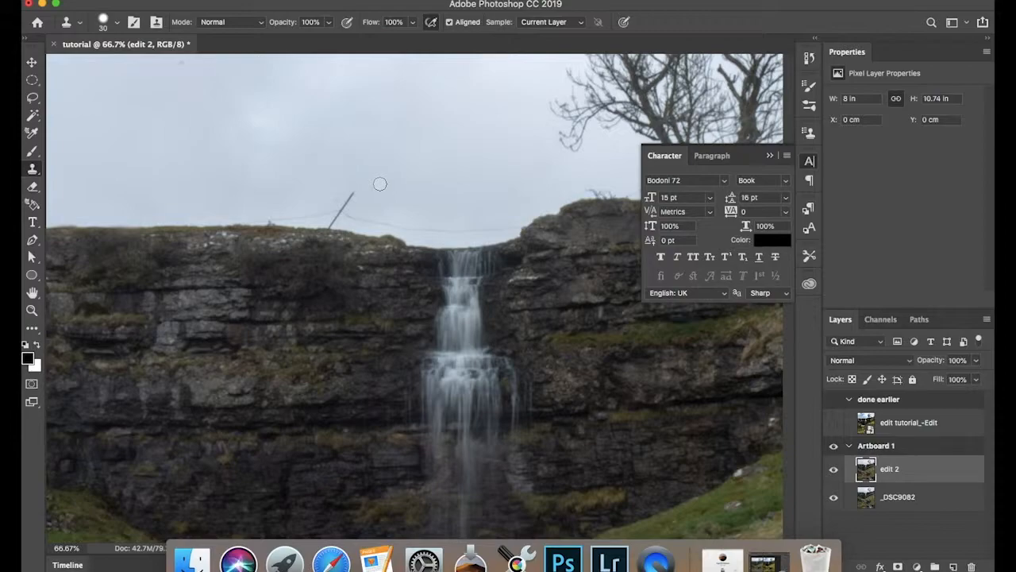
pyautogui.moveTo(345, 203); pyautogui.dragTo(351, 198)
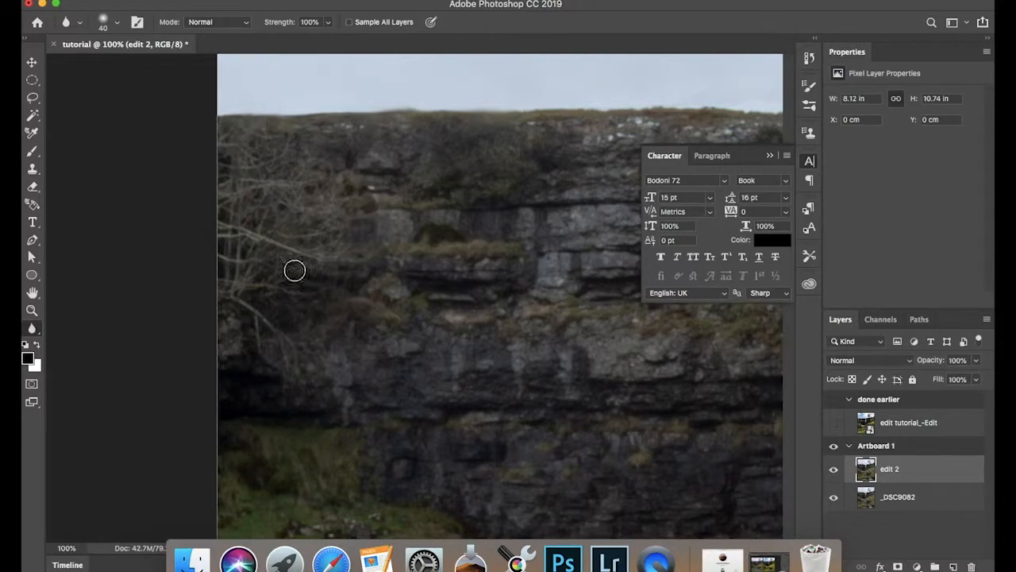
# - Lasso the bare tree on the cliff face at the image's left edge, replace it with a Content-Aware fill, and deselect
pyautogui.click(32, 96)
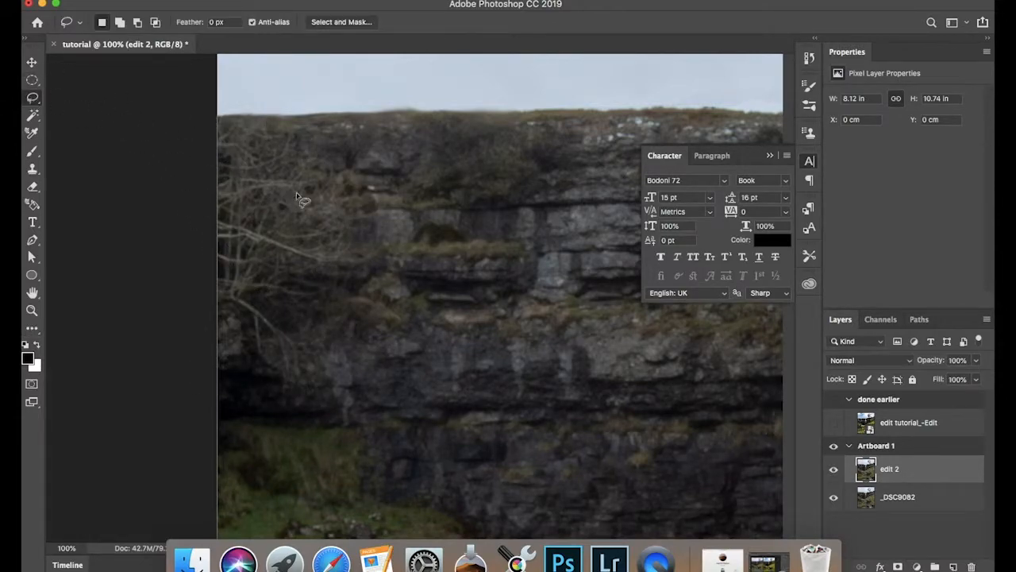
pyautogui.moveTo(221, 123)
pyautogui.mouseDown()
pyautogui.moveTo(283, 143)
pyautogui.moveTo(330, 176)
pyautogui.moveTo(339, 276)
pyautogui.moveTo(271, 302)
pyautogui.moveTo(299, 321)
pyautogui.moveTo(304, 362)
pyautogui.moveTo(274, 371)
pyautogui.moveTo(247, 351)
pyautogui.moveTo(251, 362)
pyautogui.moveTo(250, 330)
pyautogui.moveTo(217, 302)
pyautogui.moveTo(202, 151)
pyautogui.moveTo(233, 126)
pyautogui.mouseUp()
pyautogui.rightClick(240, 229)
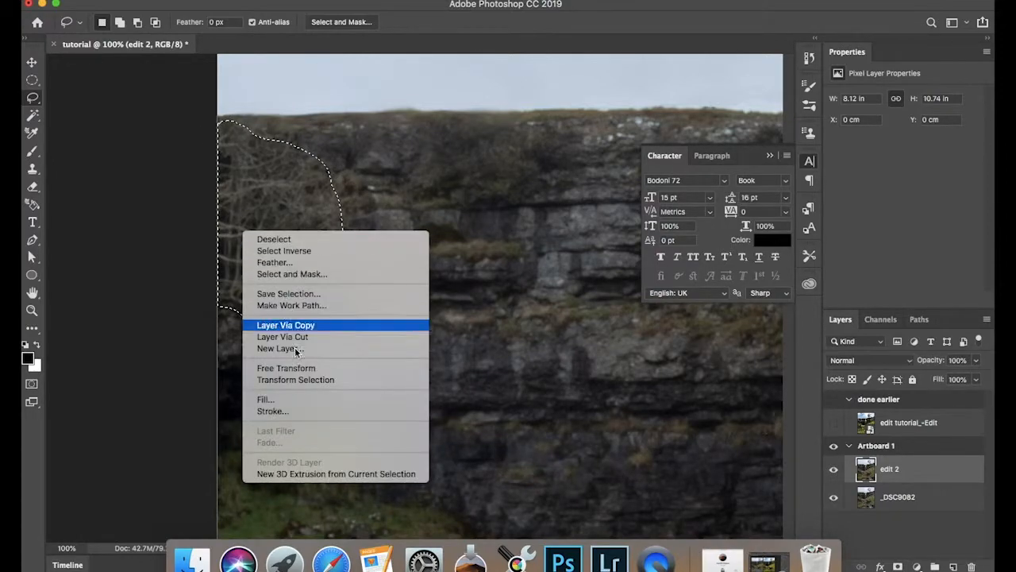
pyautogui.click(315, 403)
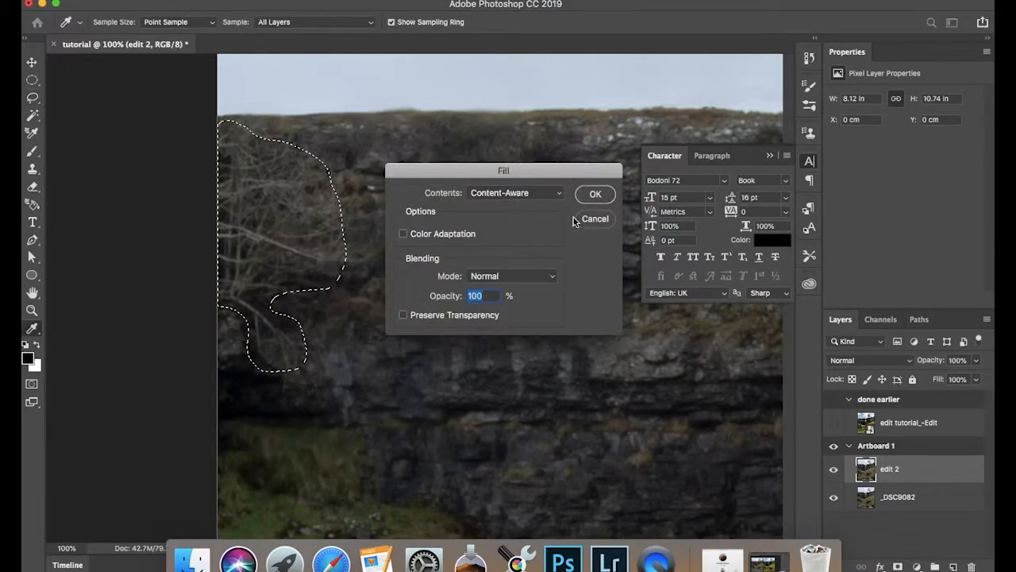
pyautogui.click(595, 194)
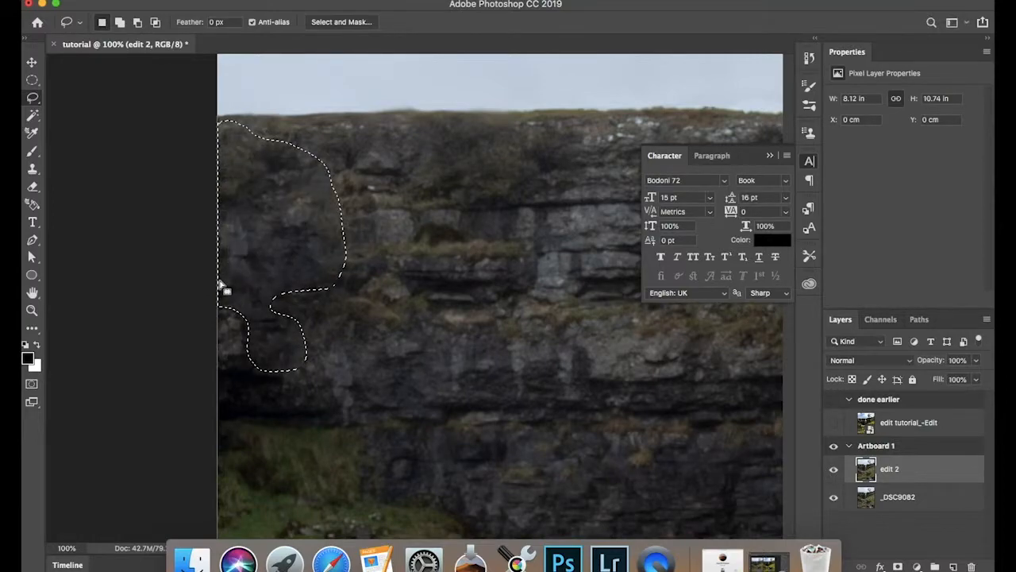
pyautogui.press('super+d')
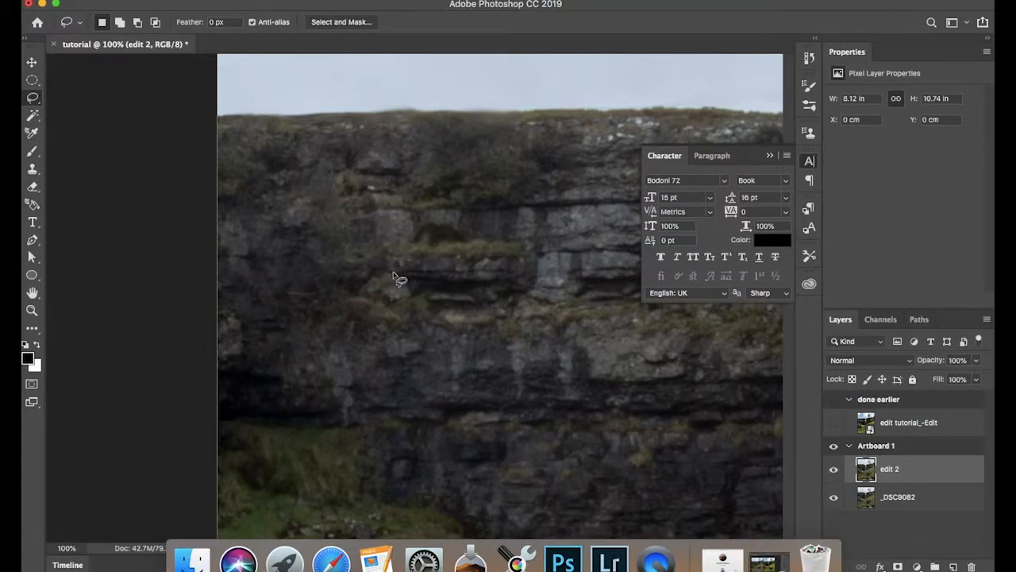
# - Lasso the wooden fence above the dry stone wall, remove it with a Content-Aware fill, and deselect
pyautogui.press('super+0')
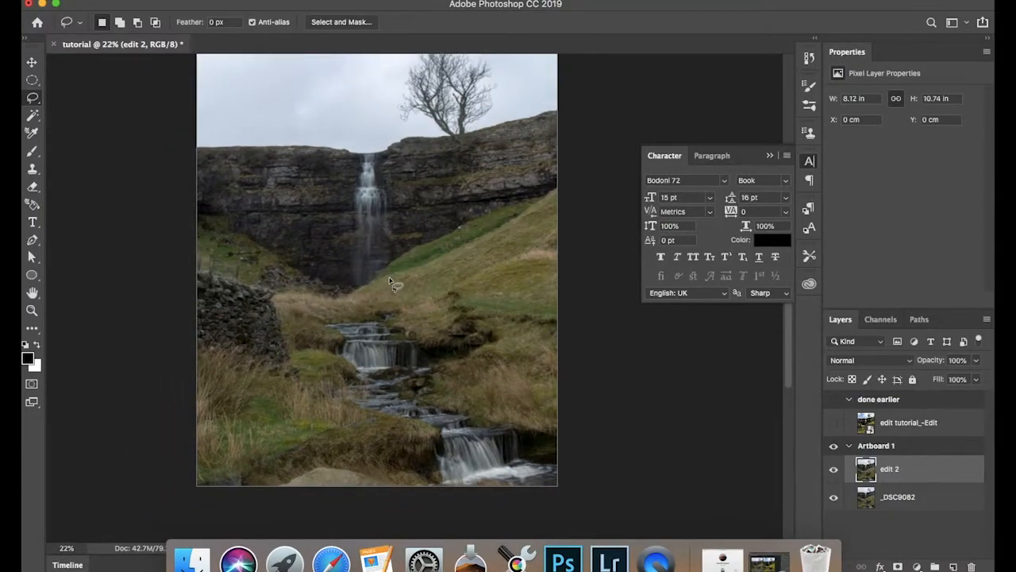
pyautogui.press('super+1')
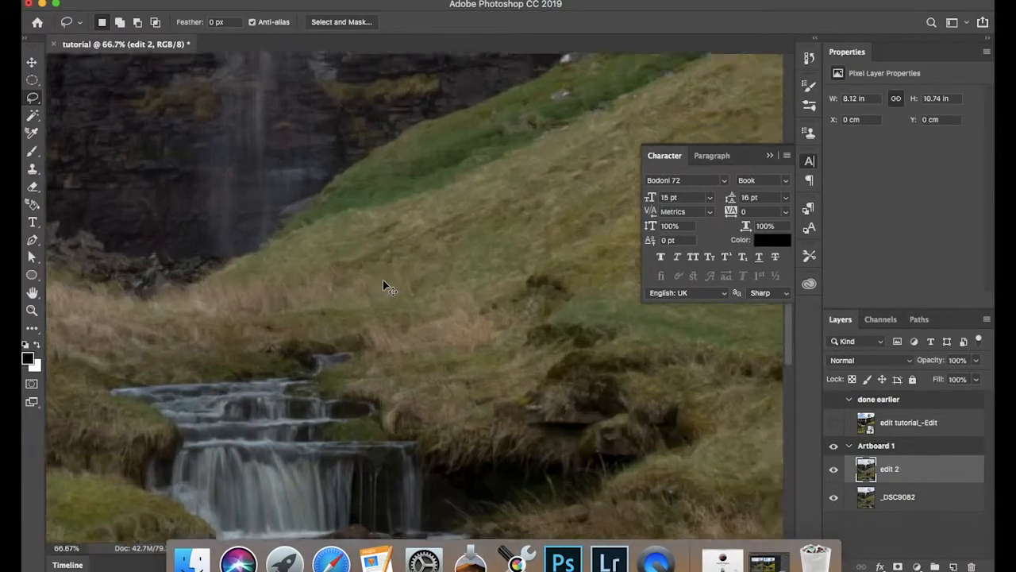
pyautogui.hscroll(-10, 383, 283)
pyautogui.scroll(2, 383, 284)
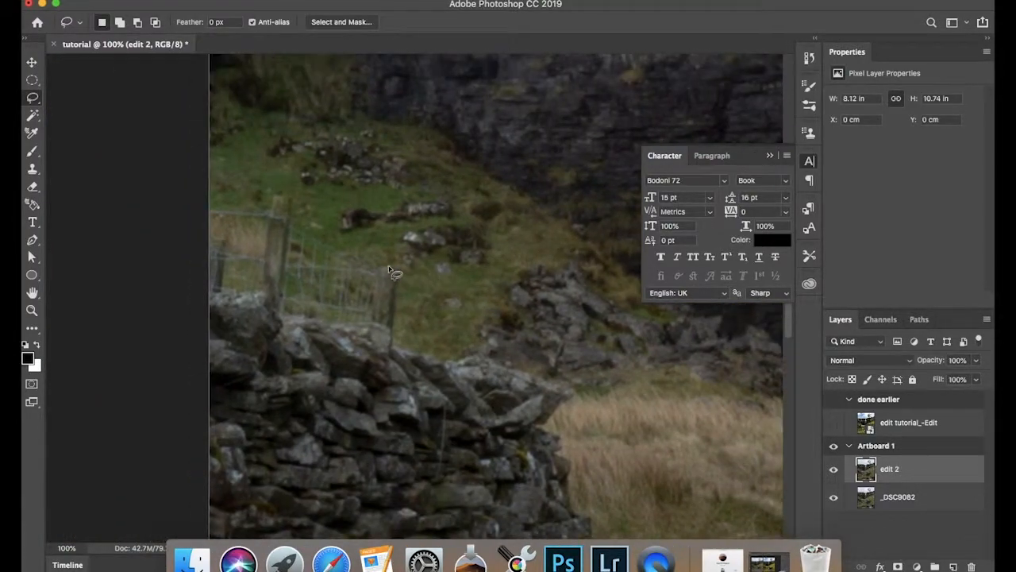
pyautogui.moveTo(270, 193)
pyautogui.mouseDown()
pyautogui.moveTo(269, 203)
pyautogui.moveTo(208, 212)
pyautogui.moveTo(208, 293)
pyautogui.moveTo(324, 323)
pyautogui.moveTo(391, 354)
pyautogui.moveTo(410, 282)
pyautogui.moveTo(318, 238)
pyautogui.moveTo(279, 191)
pyautogui.moveTo(289, 194)
pyautogui.mouseUp()
pyautogui.rightClick(275, 254)
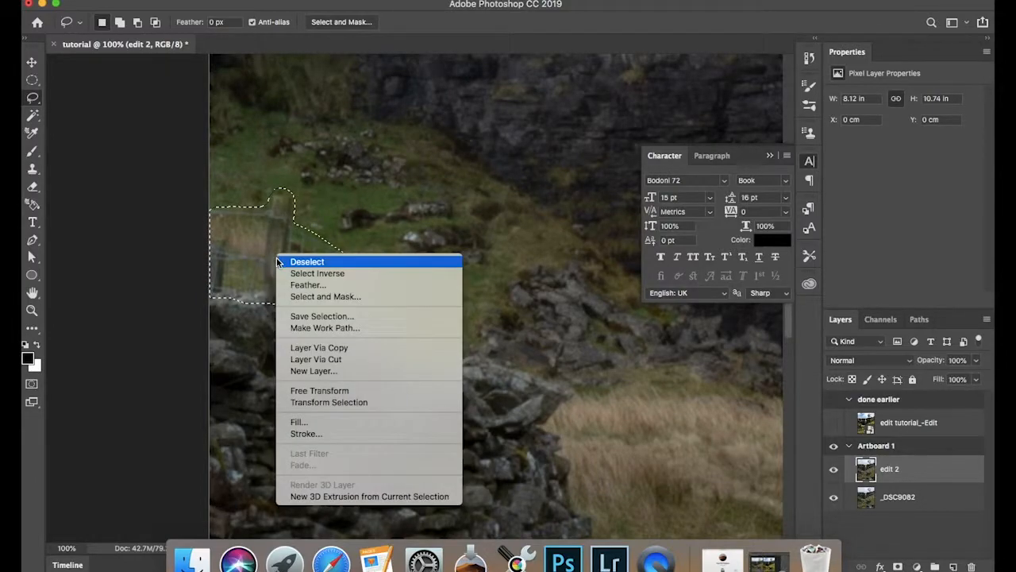
pyautogui.click(336, 422)
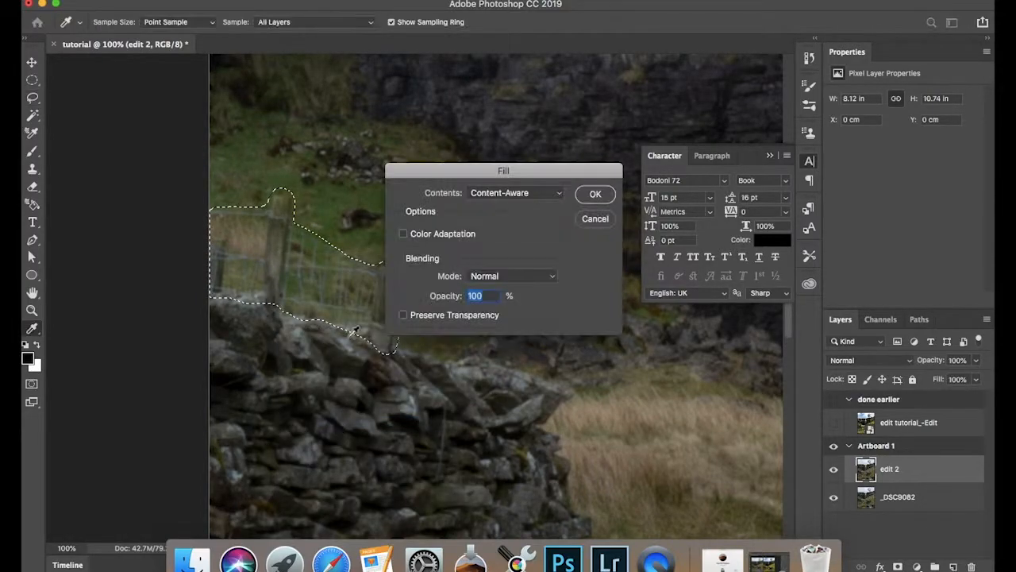
pyautogui.click(595, 194)
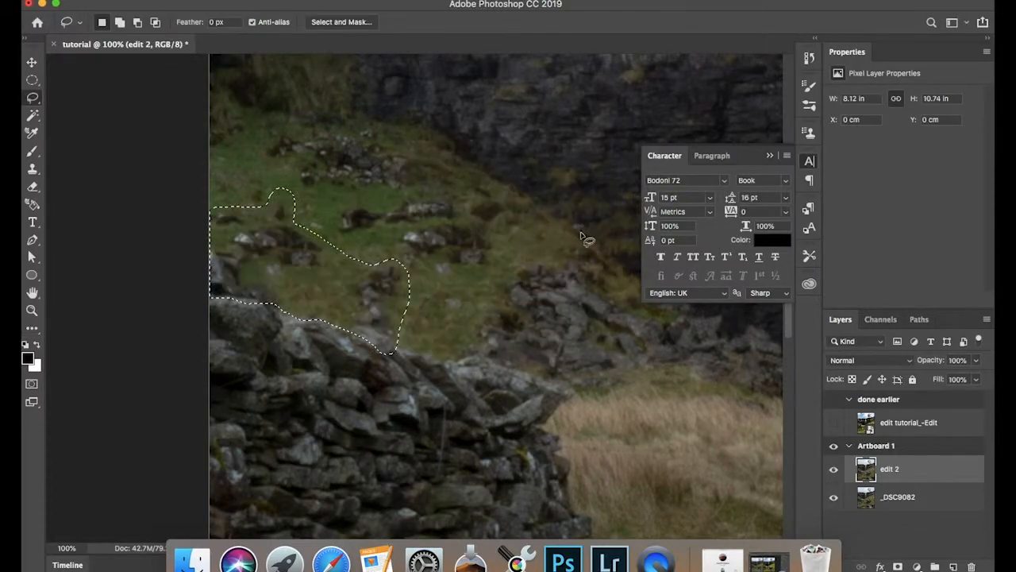
pyautogui.hotkey('ctrl', 'd')
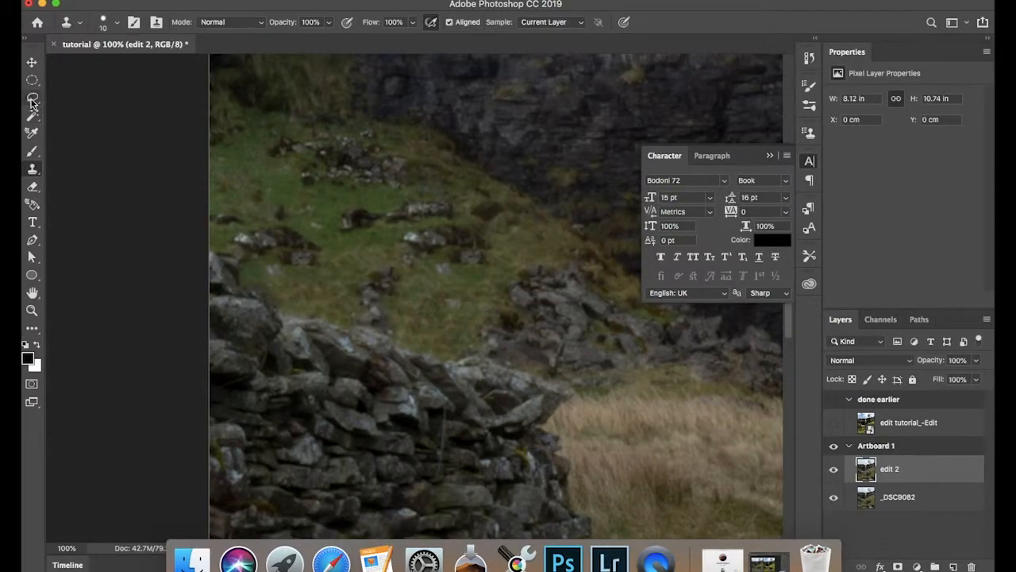
# - Lasso the leftover rock at the image's left edge above the stone wall, remove it with a Content-Aware fill, and deselect
pyautogui.moveTo(213, 251)
pyautogui.mouseDown()
pyautogui.moveTo(222, 294)
pyautogui.moveTo(266, 301)
pyautogui.moveTo(213, 253)
pyautogui.mouseUp()
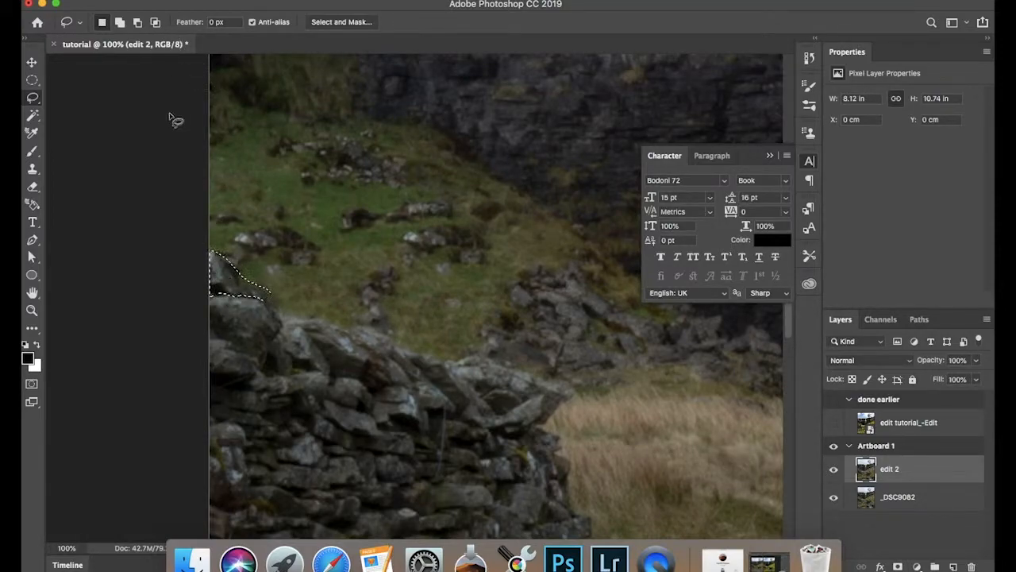
pyautogui.rightClick(221, 264)
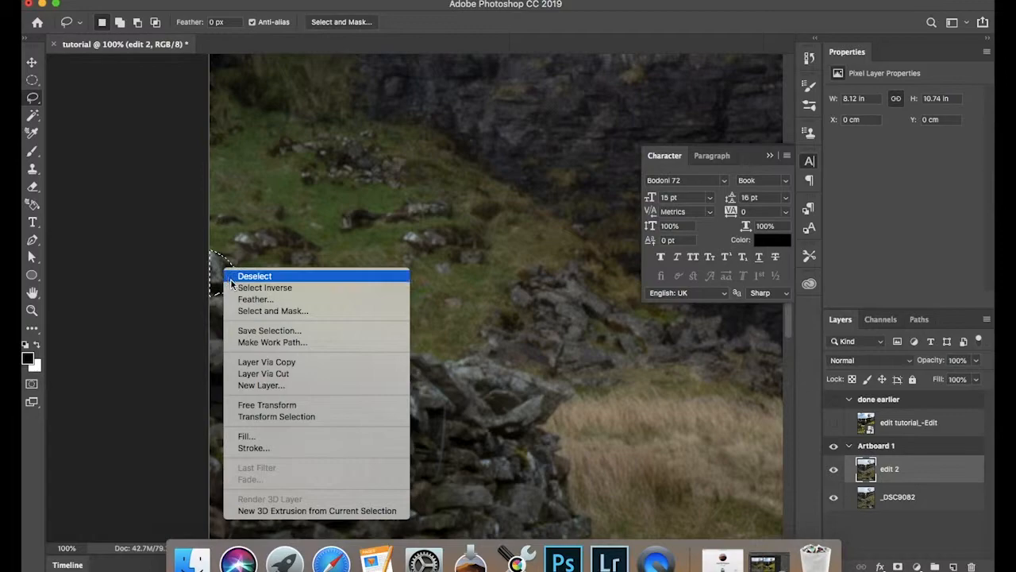
pyautogui.click(263, 435)
pyautogui.click(601, 195)
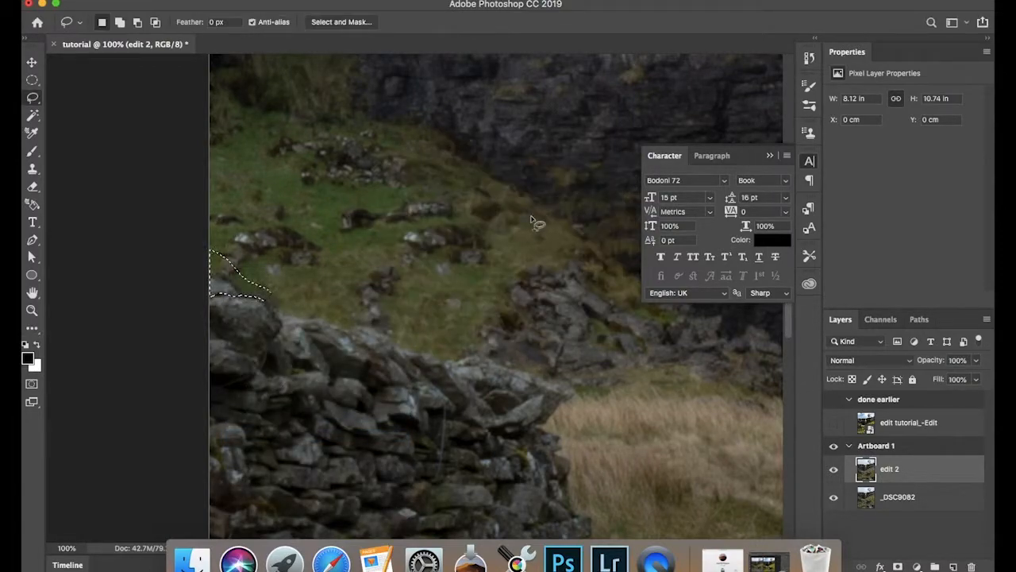
pyautogui.press('super+d')
# - Lasso the small rock cluster on the grass above the wall's left end, remove it with a Content-Aware fill, and deselect
pyautogui.moveTo(242, 231)
pyautogui.mouseDown()
pyautogui.moveTo(218, 247)
pyautogui.moveTo(217, 272)
pyautogui.moveTo(259, 263)
pyautogui.moveTo(318, 271)
pyautogui.moveTo(328, 251)
pyautogui.moveTo(255, 235)
pyautogui.mouseUp()
pyautogui.rightClick(282, 239)
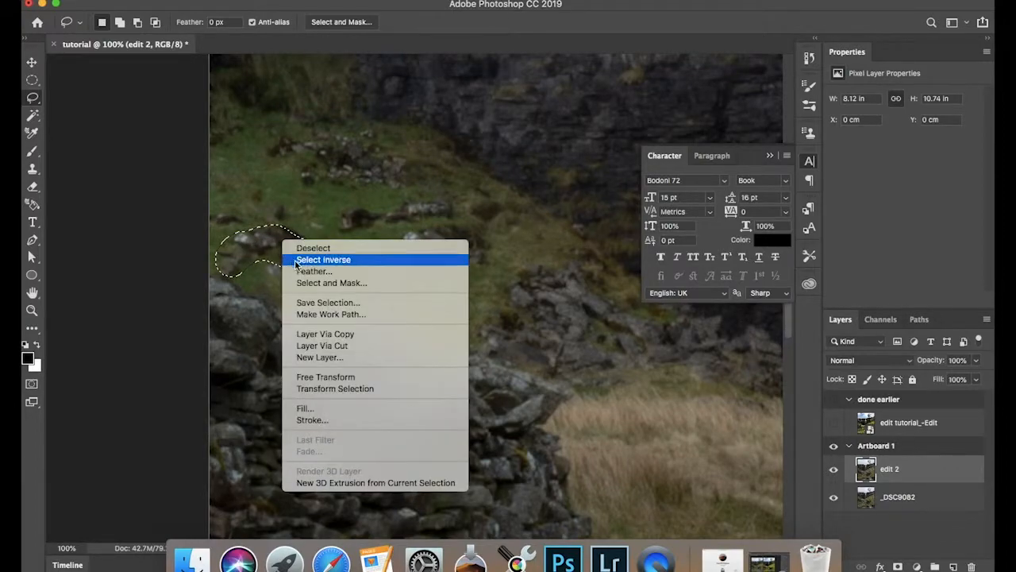
pyautogui.click(321, 407)
pyautogui.click(594, 196)
pyautogui.press('super+d')
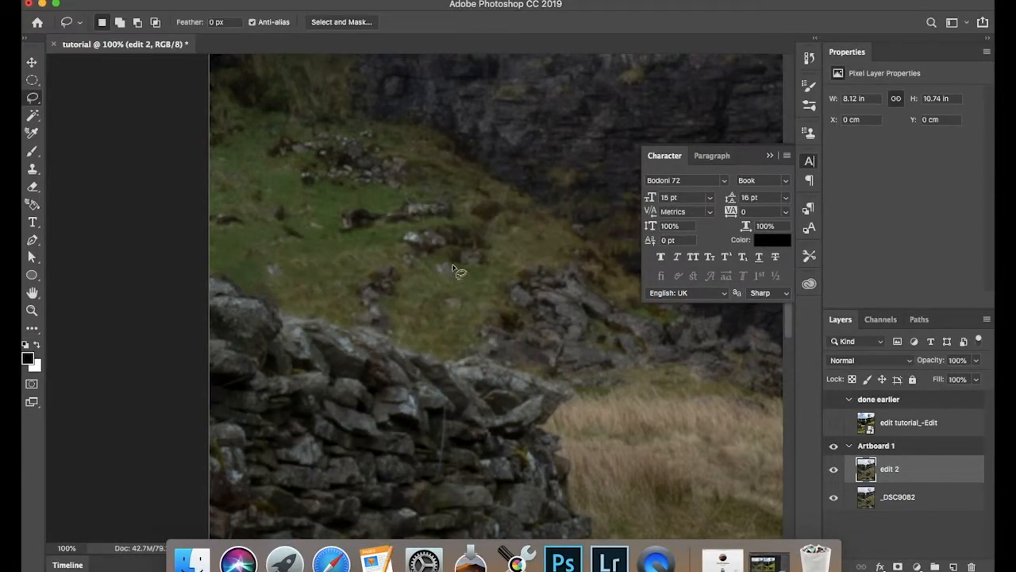
# - Lasso the dark strip across the grass slope at the image's left edge, remove it with a Content-Aware fill, and deselect
pyautogui.moveTo(204, 220)
pyautogui.mouseDown()
pyautogui.moveTo(309, 240)
pyautogui.moveTo(275, 205)
pyautogui.moveTo(207, 218)
pyautogui.mouseUp()
pyautogui.rightClick(272, 222)
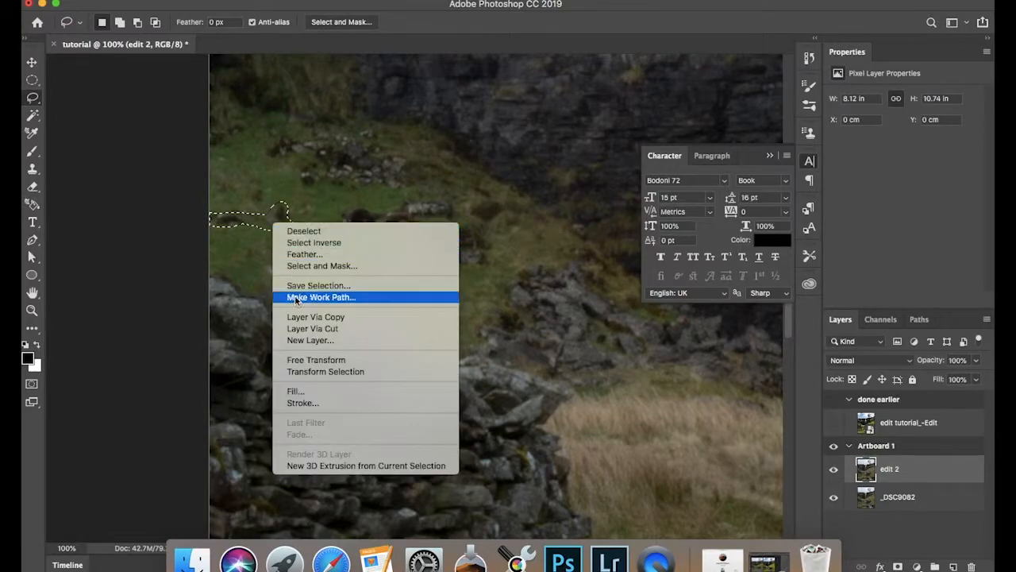
pyautogui.click(304, 392)
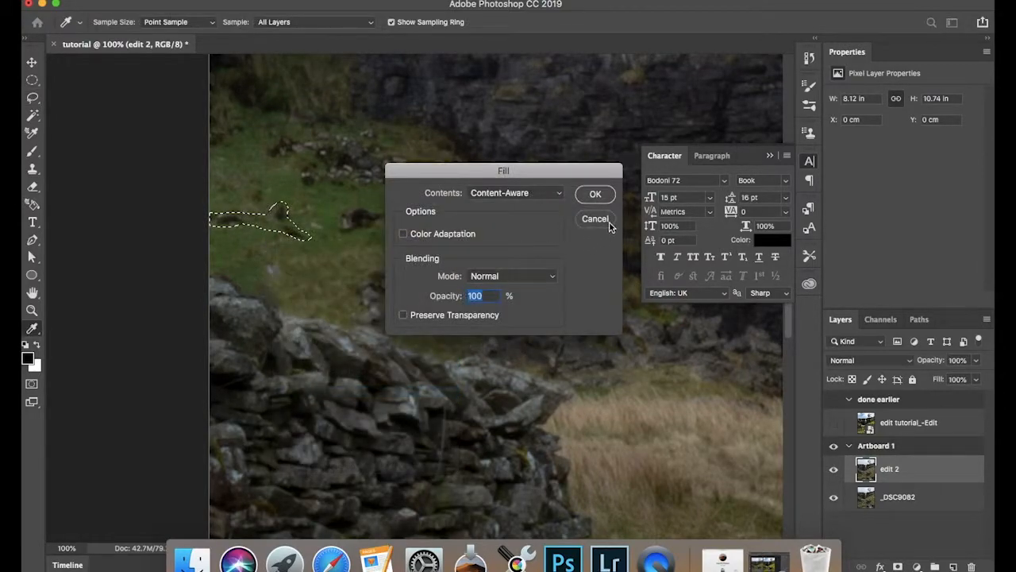
pyautogui.click(606, 196)
pyautogui.press('super+d')
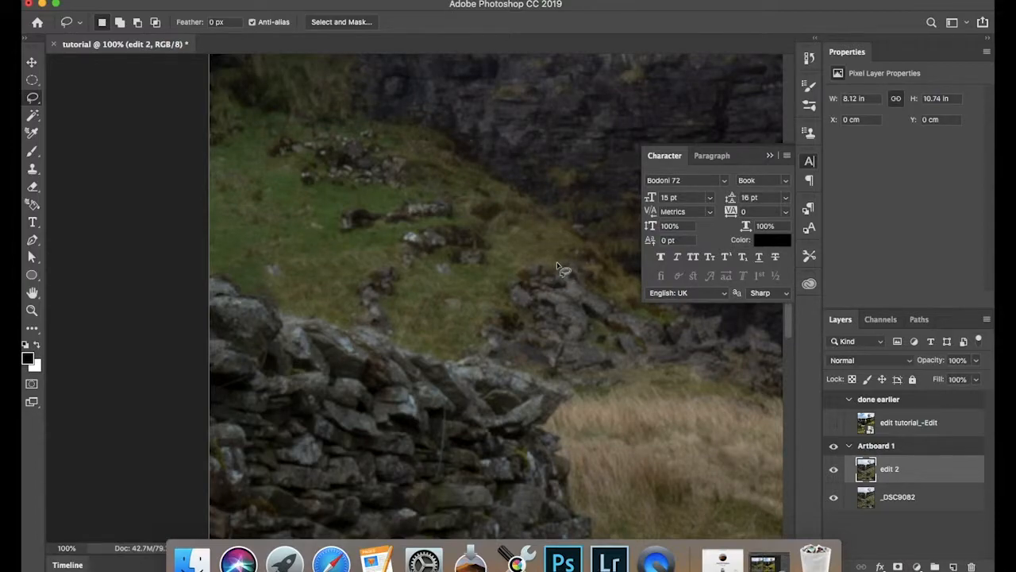
# - Lasso the pale band of grass on the right-hand hillside, replace it with a Content-Aware fill, and deselect
pyautogui.press('super+0')
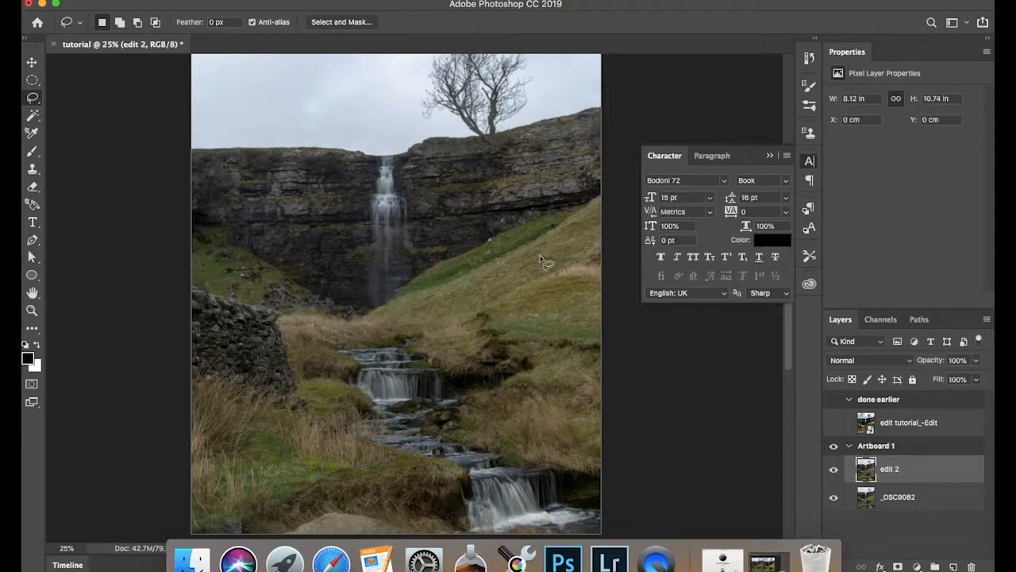
pyautogui.moveTo(559, 269)
pyautogui.mouseDown()
pyautogui.moveTo(479, 314)
pyautogui.moveTo(592, 278)
pyautogui.moveTo(612, 262)
pyautogui.moveTo(605, 237)
pyautogui.moveTo(556, 273)
pyautogui.moveTo(601, 251)
pyautogui.mouseUp()
pyautogui.rightClick(601, 253)
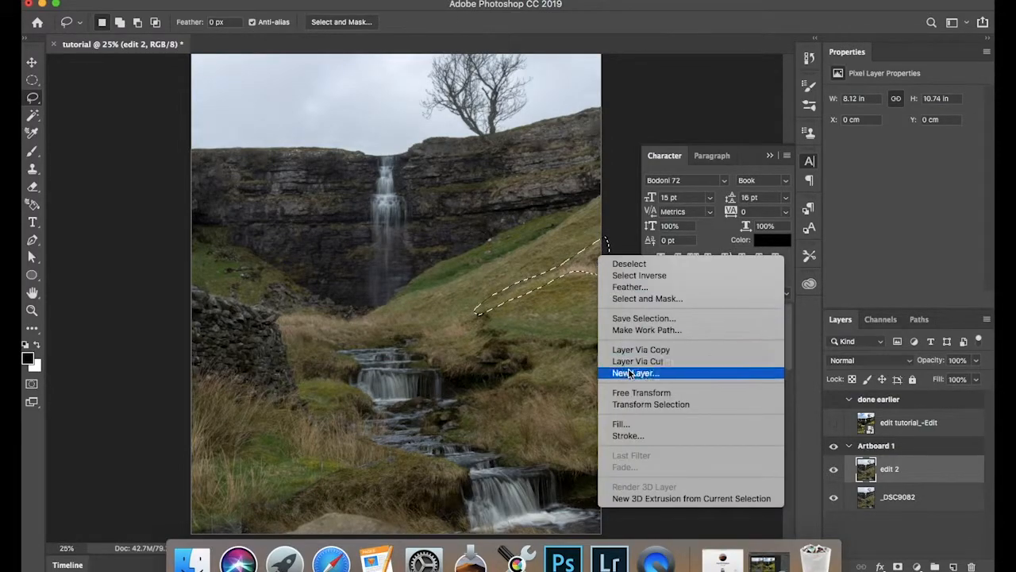
pyautogui.click(645, 425)
pyautogui.click(599, 198)
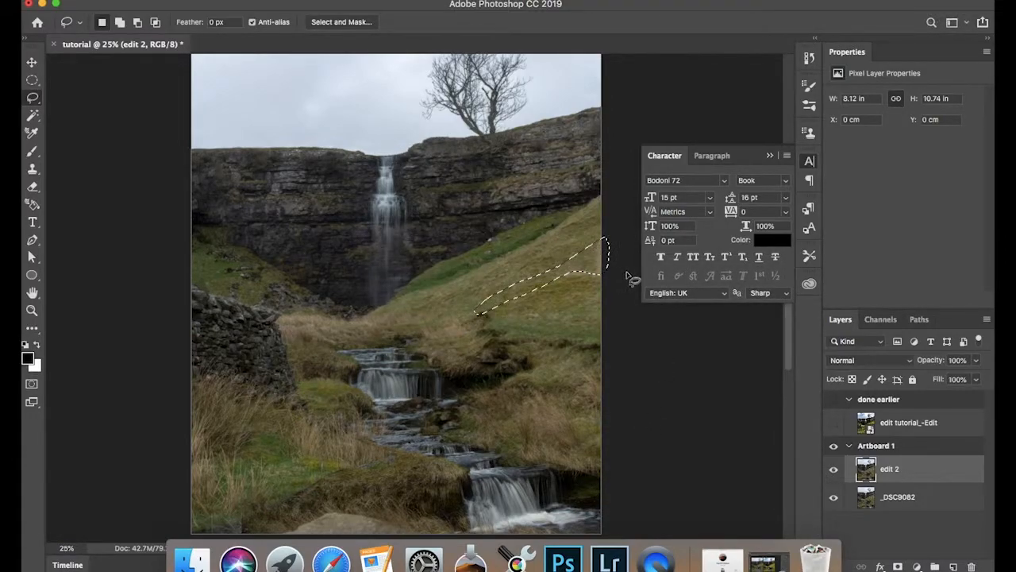
pyautogui.press('super+d')
# - Lasso the large smooth boulder at the image's bottom edge, remove it with a Content-Aware fill, and deselect
pyautogui.scroll(-2, 619, 286)
pyautogui.hscroll(-2, 620, 286)
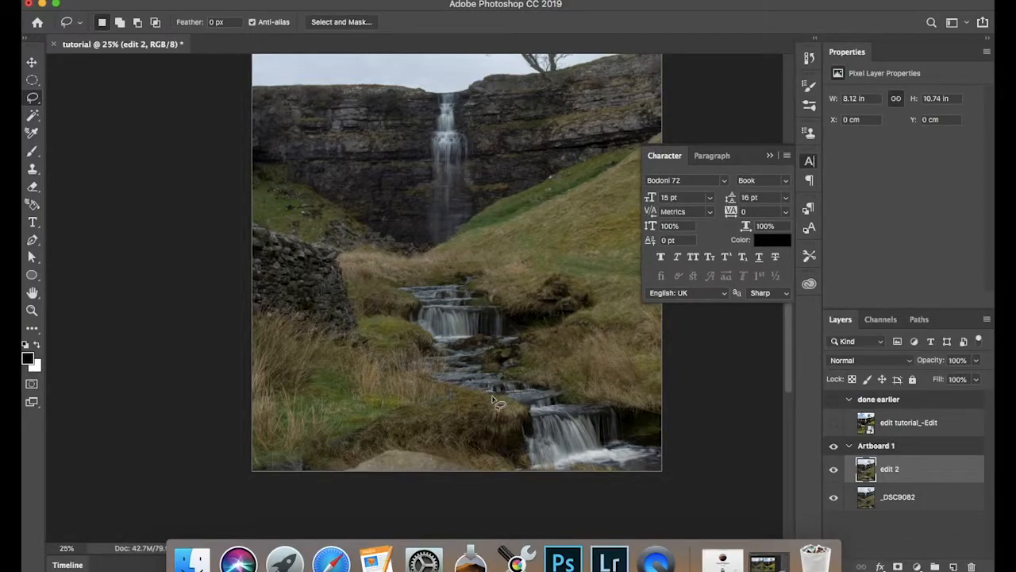
pyautogui.scroll(5, 492, 398)
pyautogui.scroll(-10, 440, 349)
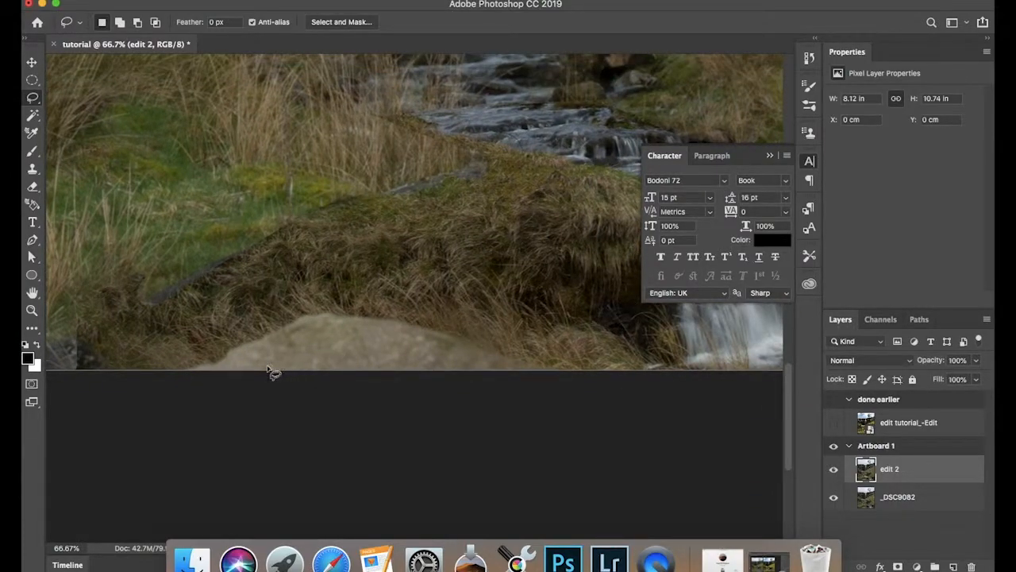
pyautogui.moveTo(170, 367)
pyautogui.mouseDown()
pyautogui.moveTo(259, 328)
pyautogui.moveTo(417, 326)
pyautogui.moveTo(540, 368)
pyautogui.moveTo(517, 380)
pyautogui.moveTo(333, 388)
pyautogui.moveTo(183, 385)
pyautogui.moveTo(171, 369)
pyautogui.mouseUp()
pyautogui.rightClick(347, 352)
pyautogui.click(381, 402)
pyautogui.rightClick(320, 333)
pyautogui.click(344, 454)
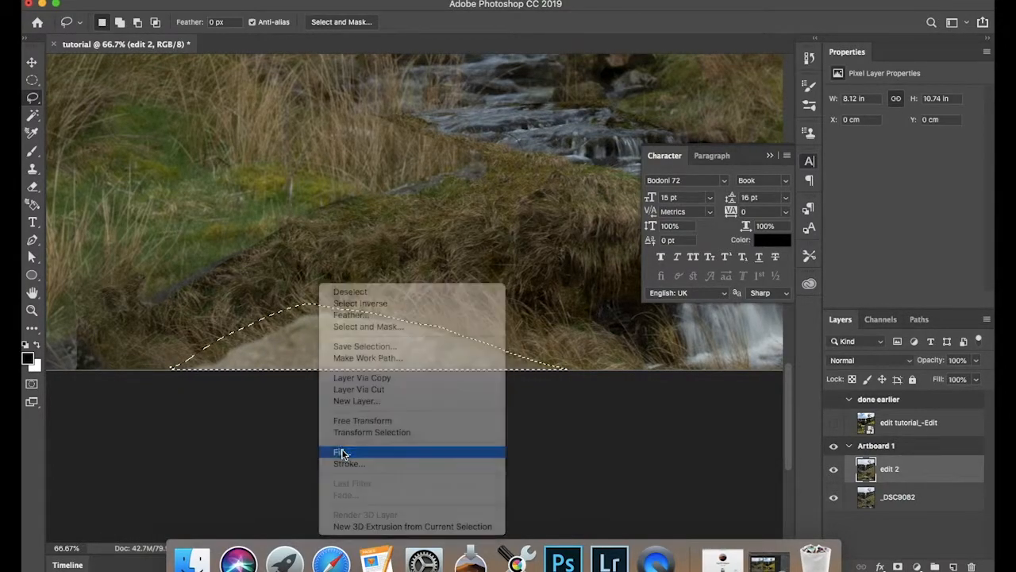
pyautogui.click(597, 194)
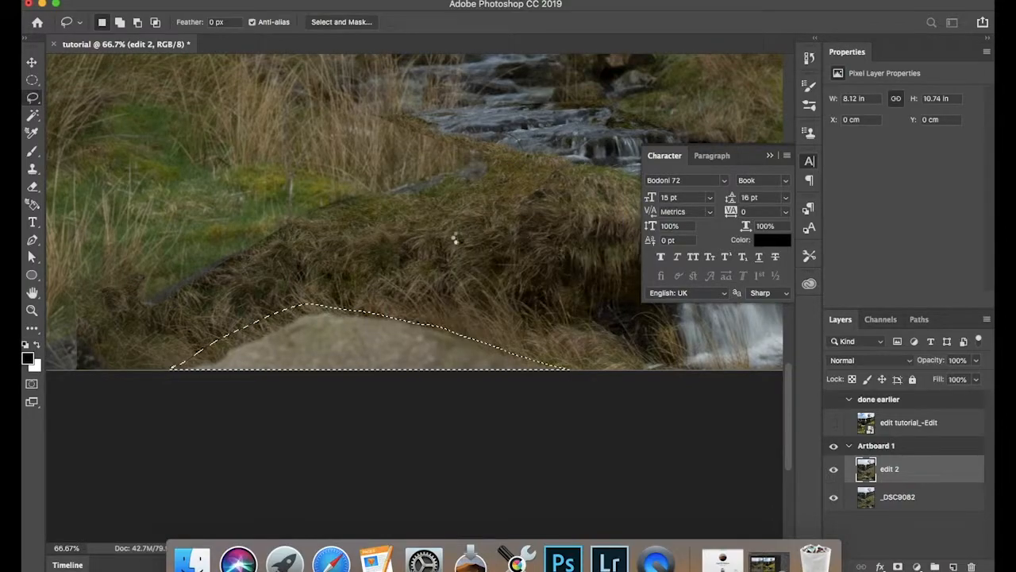
pyautogui.press('super+d')
# - Lasso the leftover grey rock strip along the image's bottom edge and bring up the fill options for the selection
pyautogui.moveTo(176, 371)
pyautogui.mouseDown()
pyautogui.moveTo(217, 341)
pyautogui.moveTo(344, 338)
pyautogui.moveTo(474, 351)
pyautogui.moveTo(532, 362)
pyautogui.moveTo(541, 375)
pyautogui.moveTo(188, 373)
pyautogui.mouseUp()
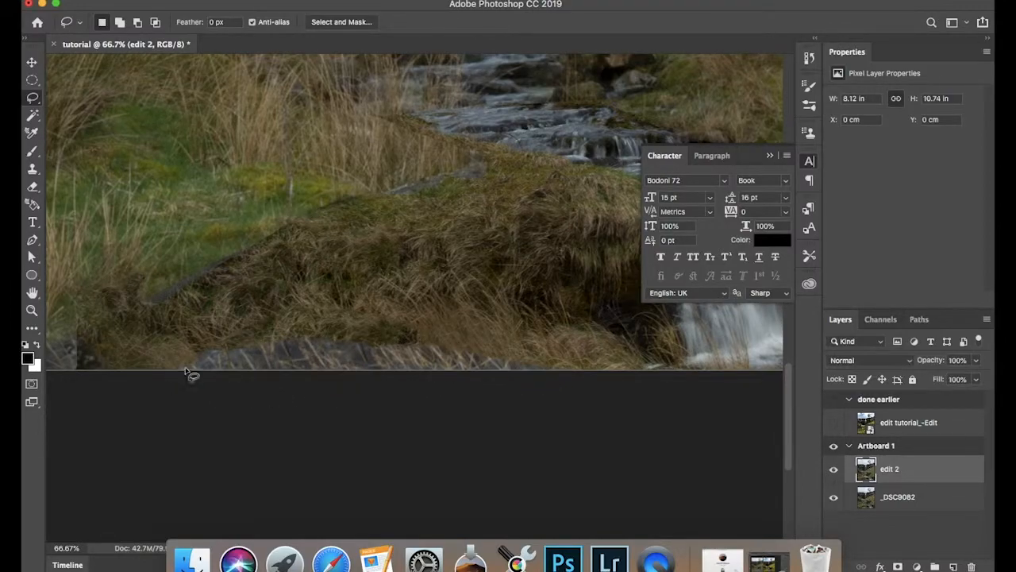
pyautogui.rightClick(290, 357)
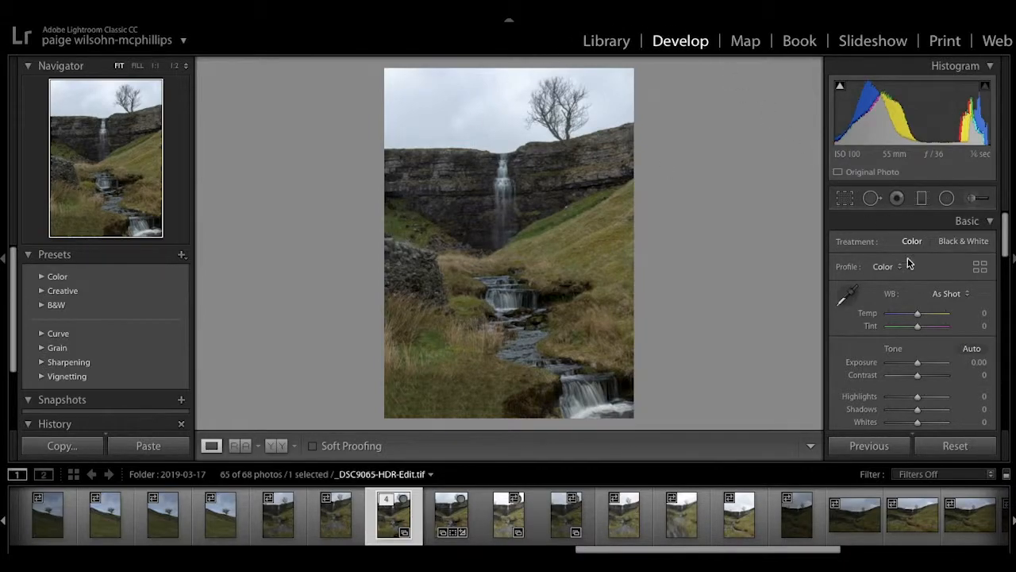
# - In Lightroom Develop, set the composite's Exposure to +0.20, Contrast to +32, Highlights to -70, Shadows to +33, Whites to +59 and Blacks to -59
pyautogui.scroll(-1, 934, 339)
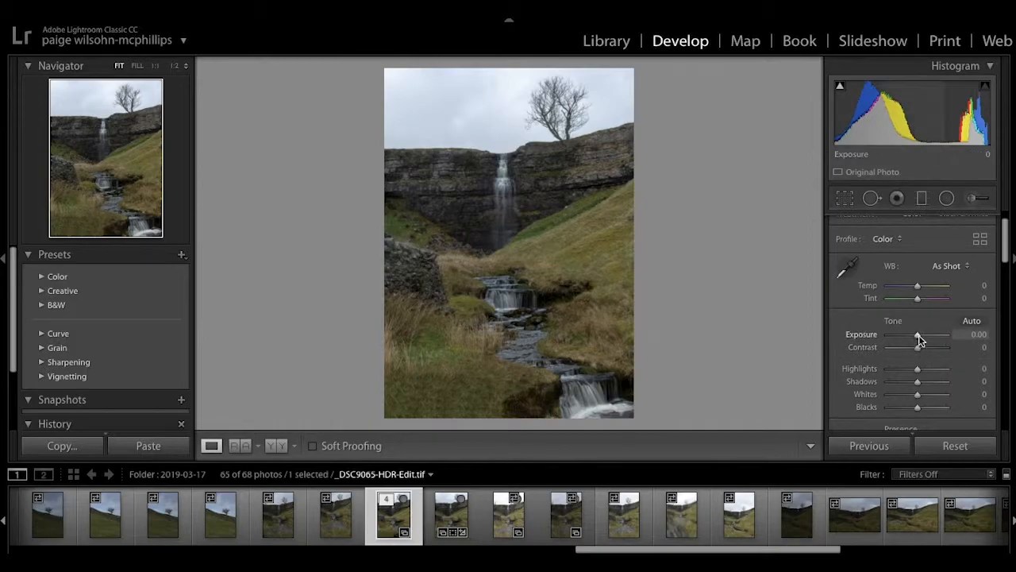
pyautogui.moveTo(918, 336); pyautogui.dragTo(935, 397)
pyautogui.moveTo(1005, 253); pyautogui.dragTo(997, 286)
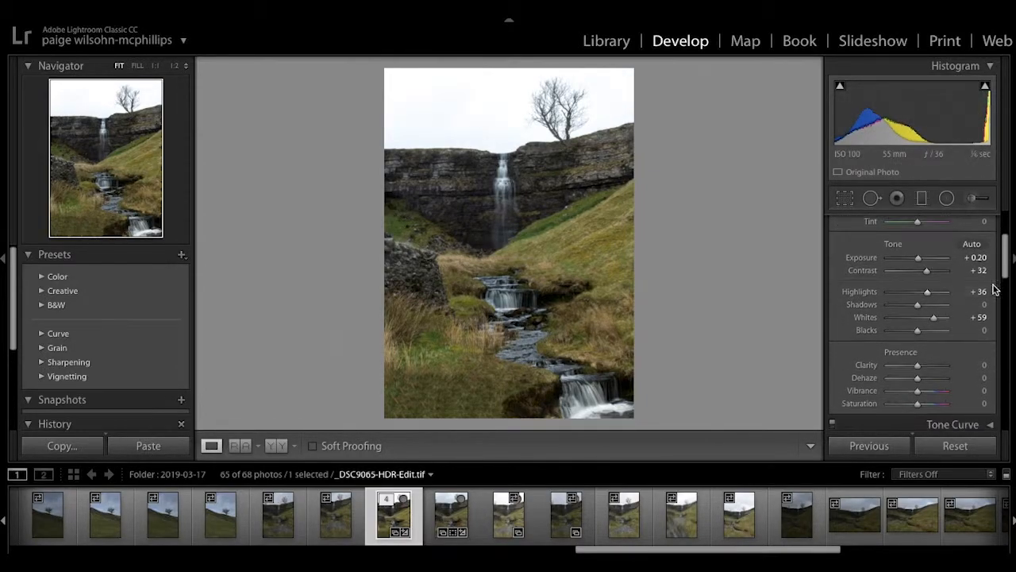
pyautogui.moveTo(919, 330)
pyautogui.mouseDown()
pyautogui.moveTo(940, 333)
pyautogui.moveTo(915, 333)
pyautogui.moveTo(933, 333)
pyautogui.moveTo(934, 309)
pyautogui.moveTo(927, 321)
pyautogui.moveTo(903, 324)
pyautogui.moveTo(931, 327)
pyautogui.mouseUp()
pyautogui.moveTo(928, 330); pyautogui.dragTo(897, 296)
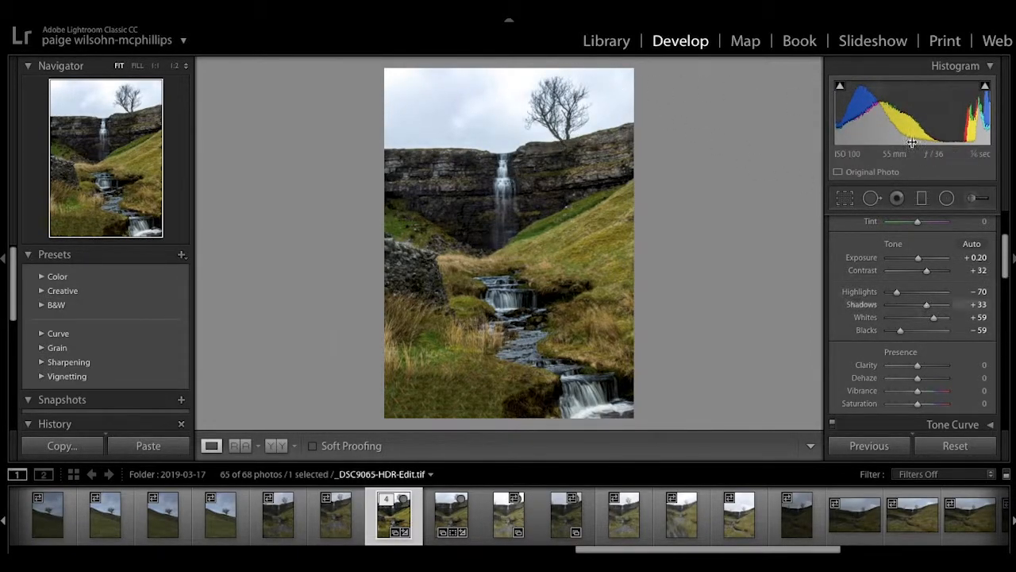
# - Set the composite's Clarity to +50, Dehaze to +24 and Saturation to +5
pyautogui.moveTo(1006, 263); pyautogui.dragTo(1006, 279)
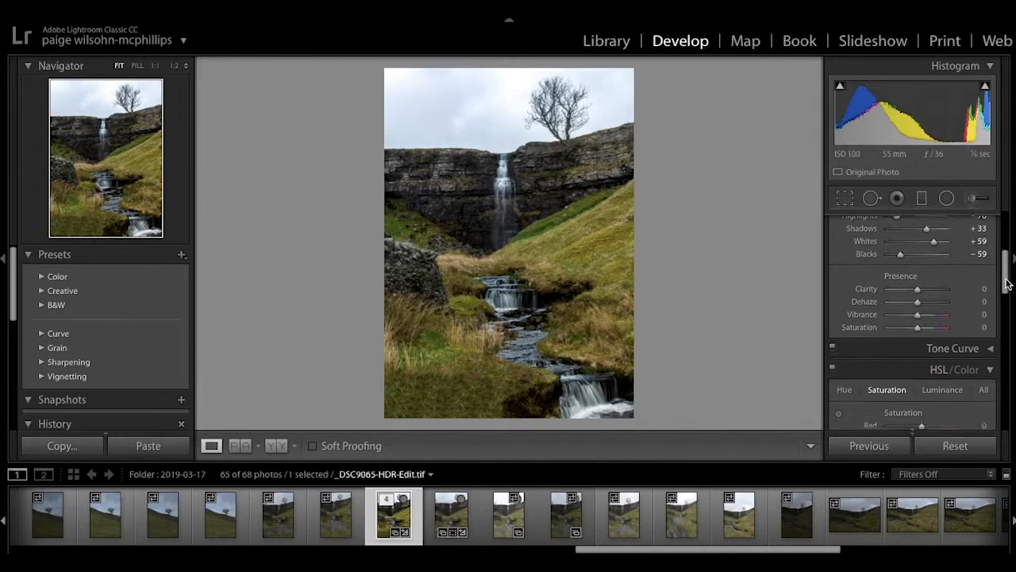
pyautogui.moveTo(1006, 278); pyautogui.dragTo(1006, 281)
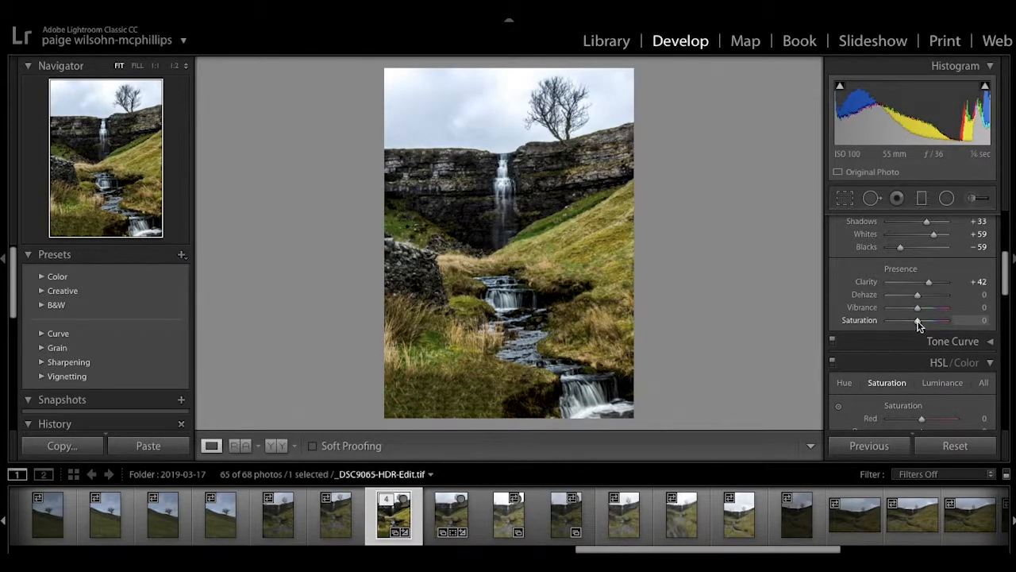
pyautogui.moveTo(918, 324); pyautogui.dragTo(929, 322)
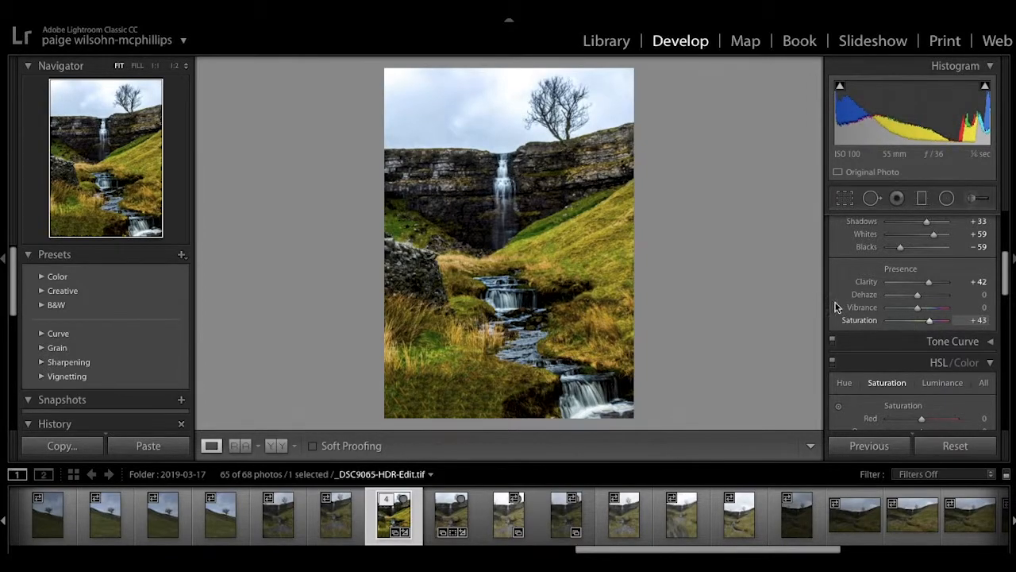
pyautogui.moveTo(918, 297); pyautogui.dragTo(921, 325)
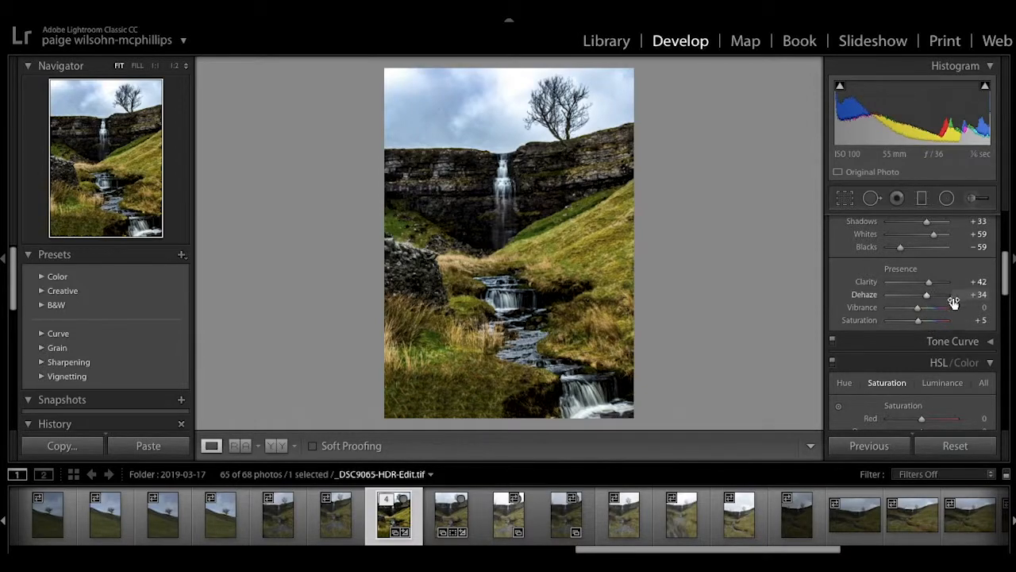
pyautogui.moveTo(925, 298); pyautogui.dragTo(929, 282)
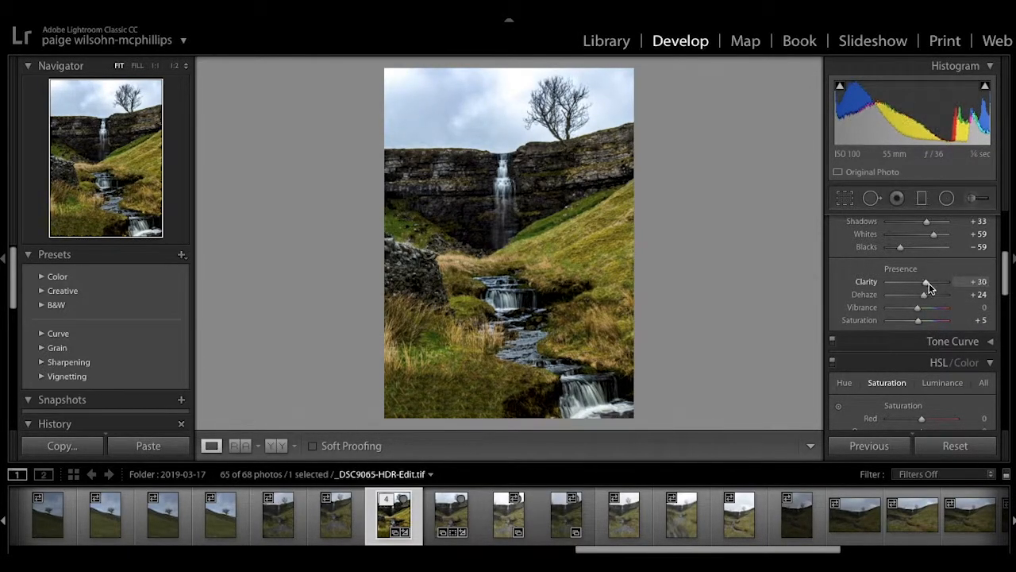
# - Boost the HSL saturation of the greens to about +95 and raise the saturation of the yellows
pyautogui.moveTo(1003, 272); pyautogui.dragTo(1004, 324)
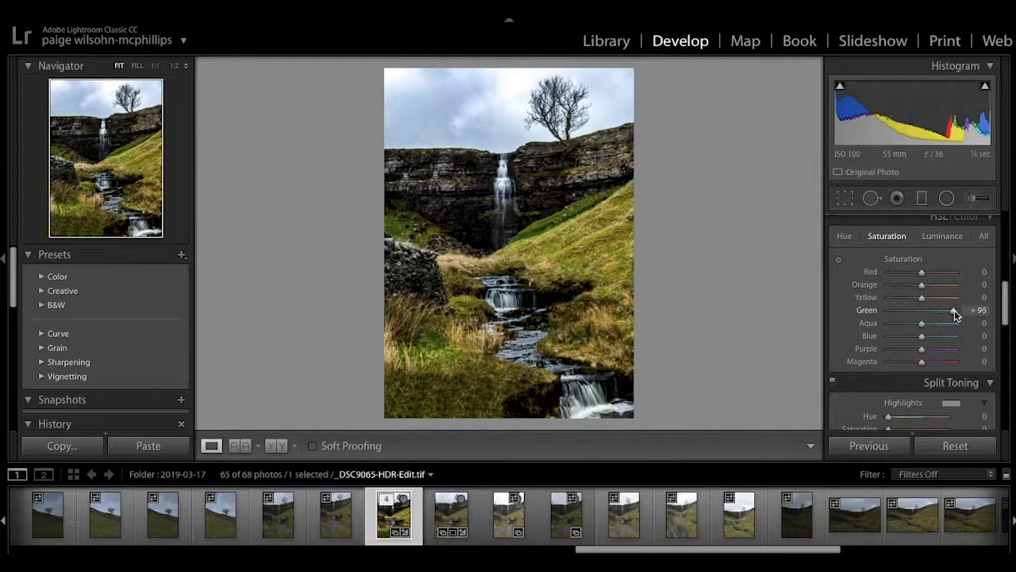
pyautogui.moveTo(956, 309); pyautogui.dragTo(953, 310)
pyautogui.moveTo(935, 298); pyautogui.dragTo(937, 299)
# - Refine the tone by setting Whites to +42, Highlights to -32 and Blacks to -57
pyautogui.moveTo(1004, 320); pyautogui.dragTo(1006, 268)
pyautogui.moveTo(936, 290); pyautogui.dragTo(901, 266)
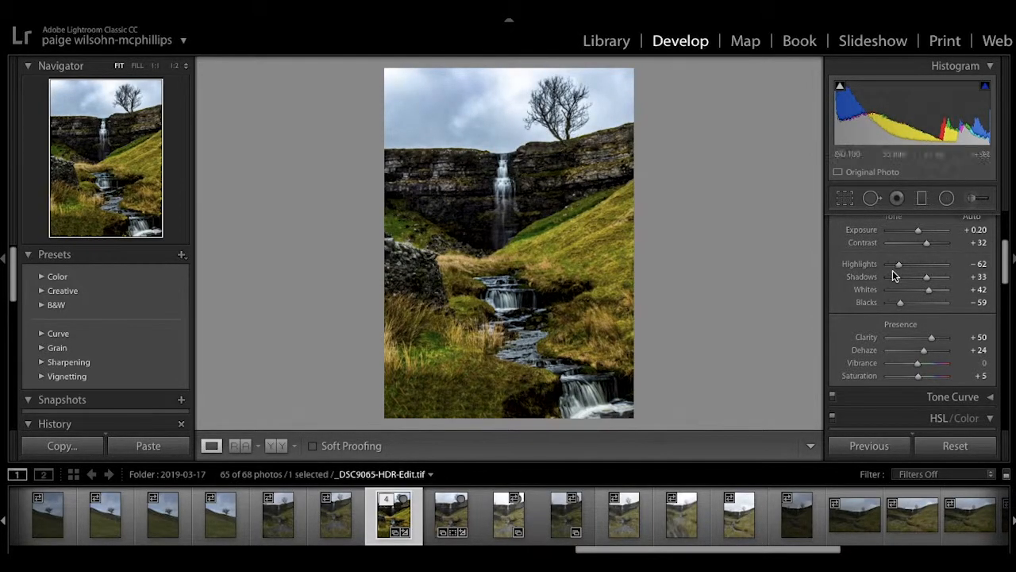
pyautogui.moveTo(904, 270)
pyautogui.mouseDown()
pyautogui.moveTo(929, 266)
pyautogui.moveTo(913, 267)
pyautogui.mouseUp()
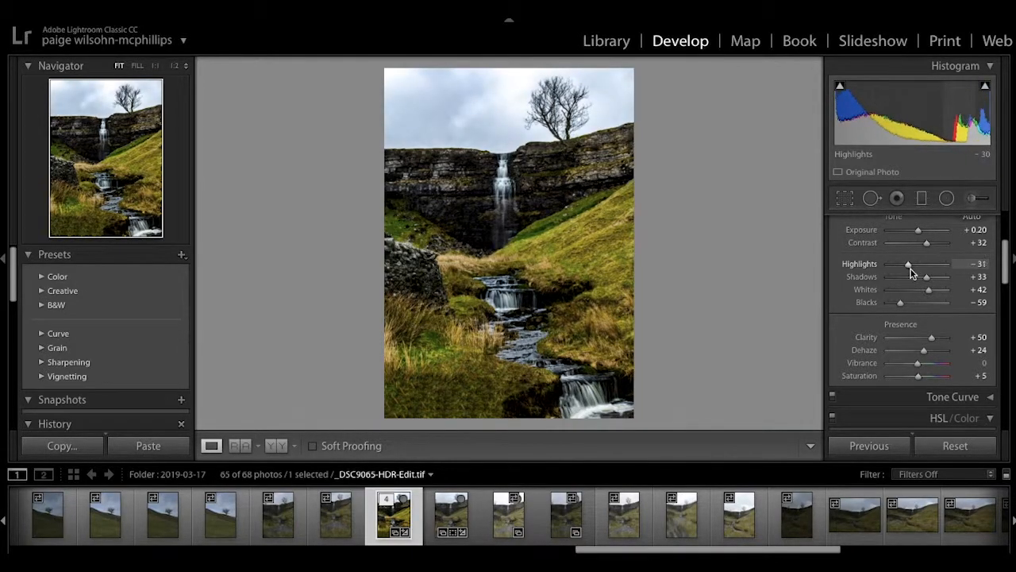
pyautogui.moveTo(902, 305); pyautogui.dragTo(904, 306)
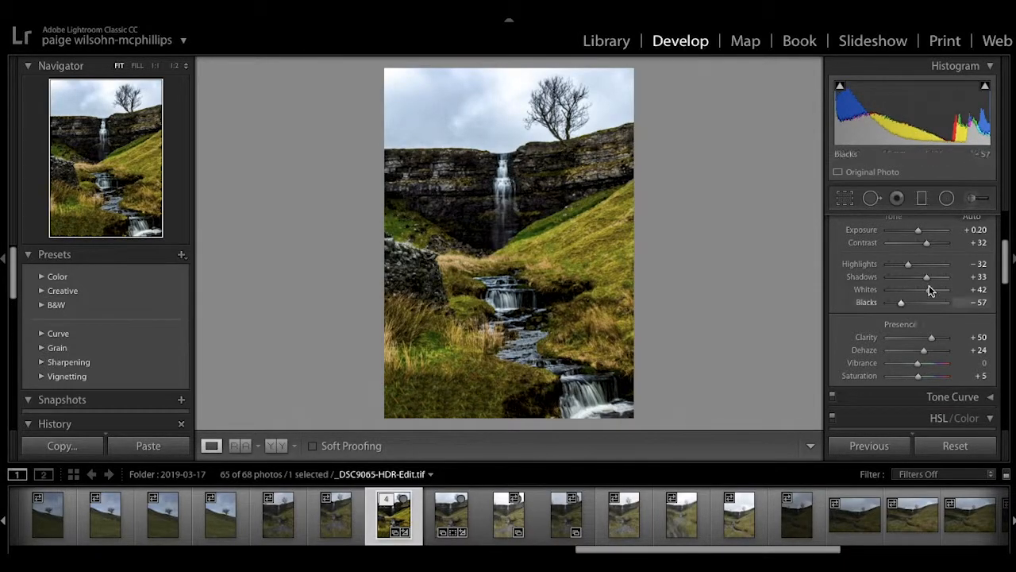
# - Draw a graduated filter down over the sky to the cliff top, set its Exposure to -1.14, and finish the filter
pyautogui.click(922, 198)
pyautogui.moveTo(505, 63); pyautogui.dragTo(508, 151)
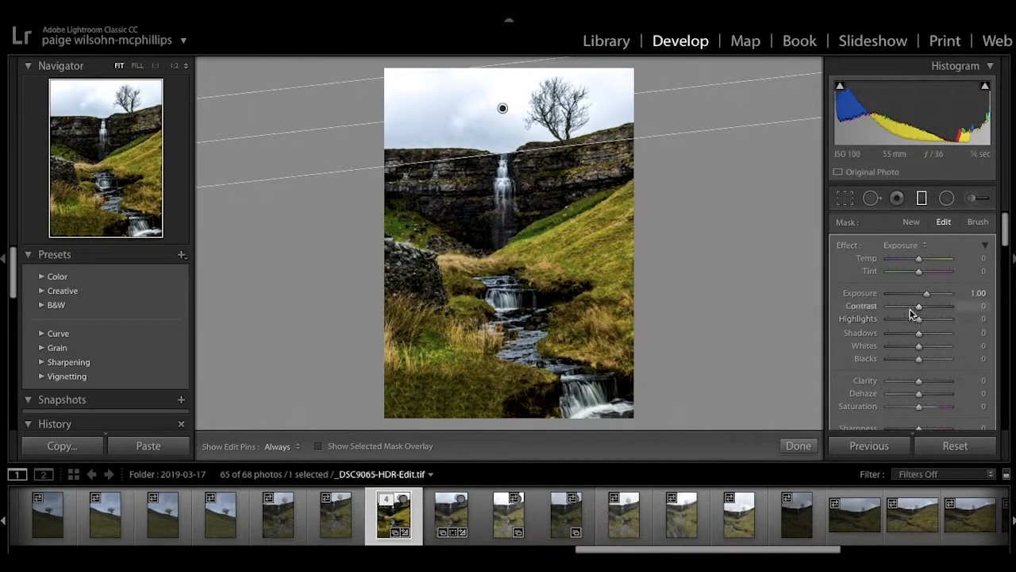
pyautogui.moveTo(926, 297)
pyautogui.mouseDown()
pyautogui.moveTo(898, 296)
pyautogui.moveTo(913, 299)
pyautogui.mouseUp()
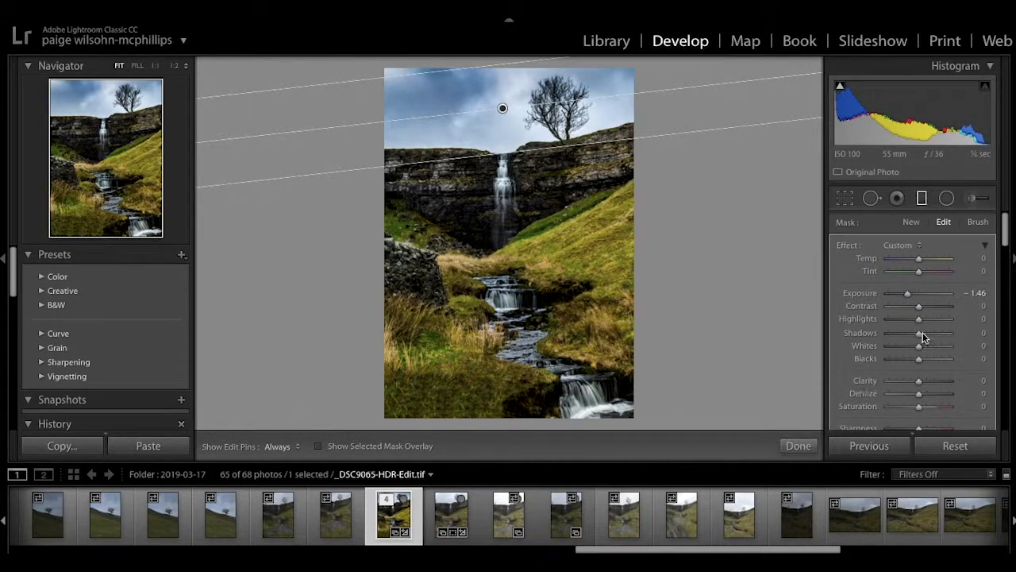
pyautogui.moveTo(908, 296)
pyautogui.mouseDown()
pyautogui.moveTo(919, 304)
pyautogui.moveTo(911, 295)
pyautogui.mouseUp()
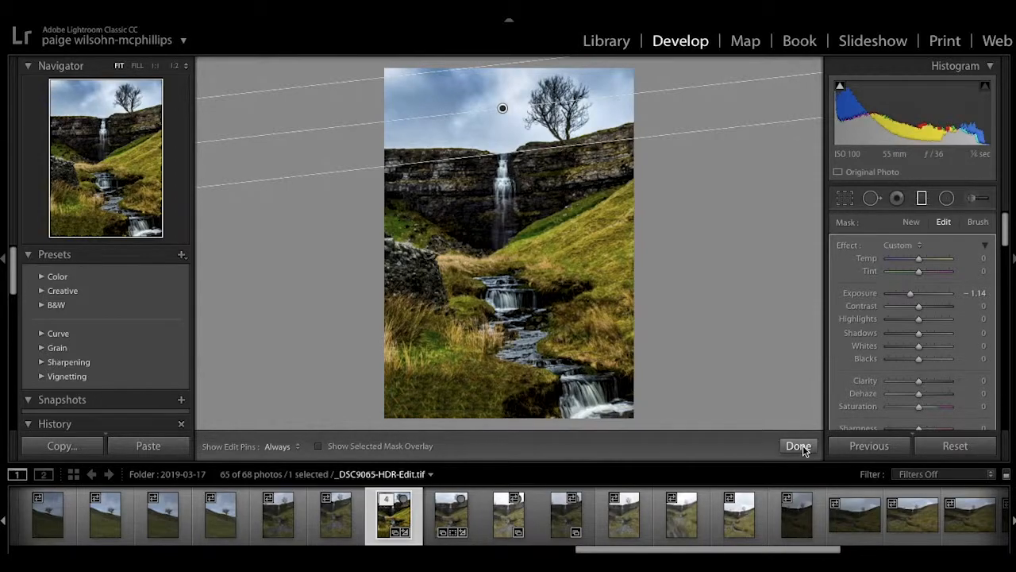
pyautogui.click(798, 446)
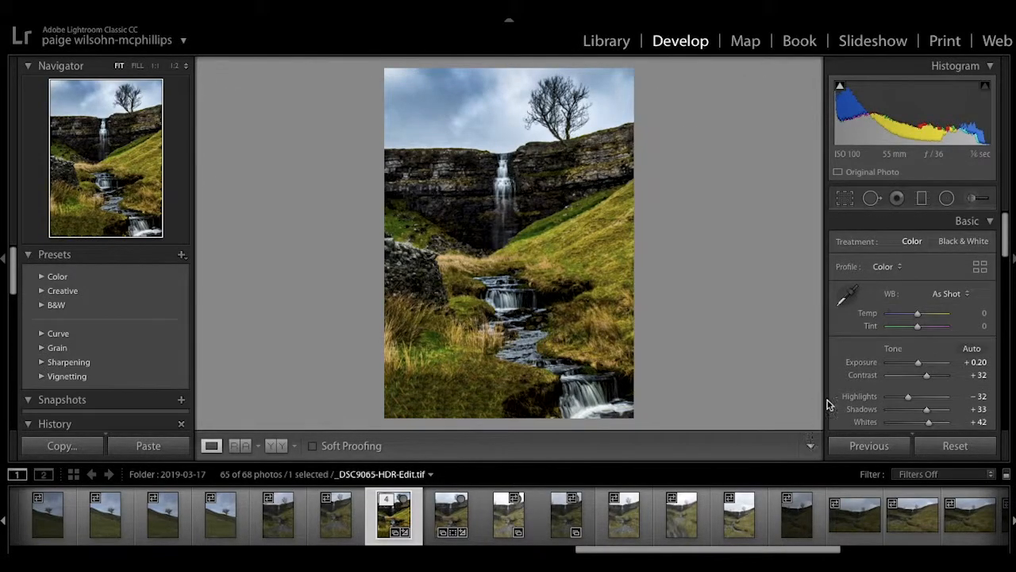